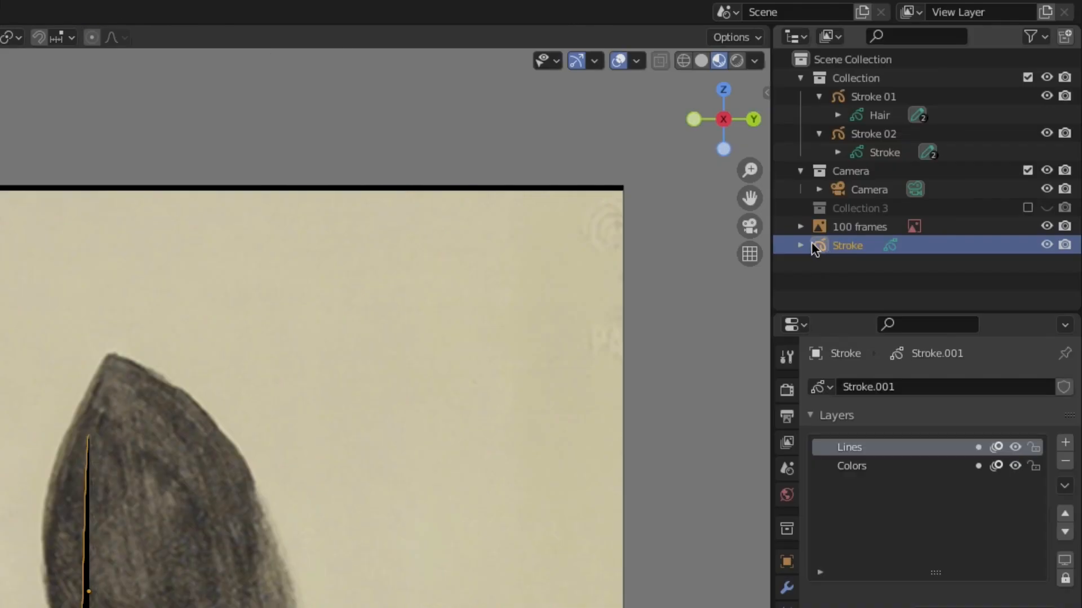
{"action": "left_click", "coordinate": [801, 244]}
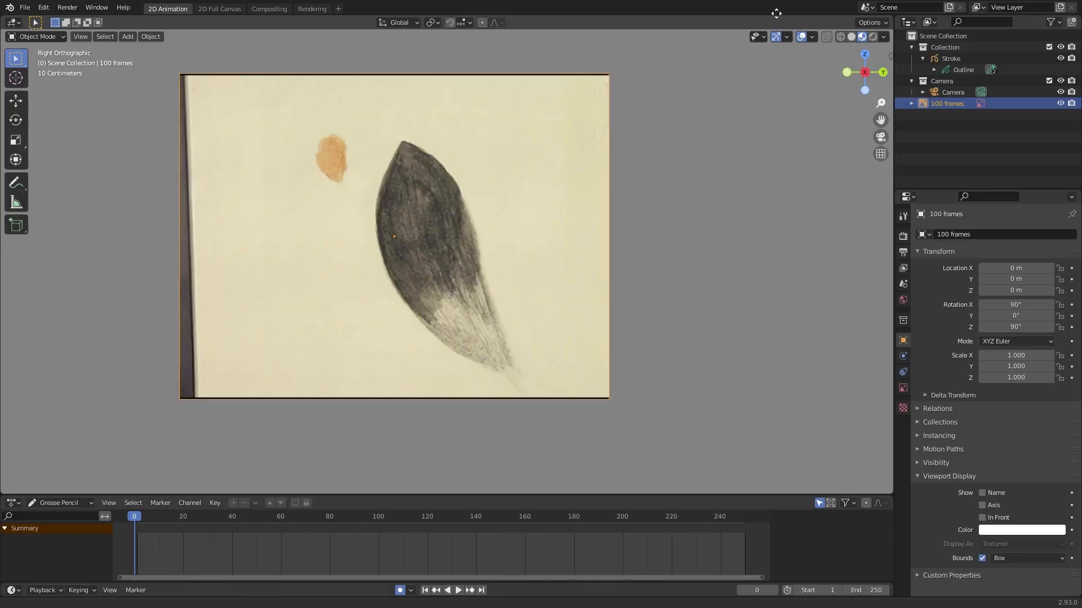
{"action": "mouse_move", "coordinate": [880, 103]}
{"action": "left_mouse_down"}
{"action": "mouse_move", "coordinate": [778, 11]}
{"action": "mouse_move", "coordinate": [788, 31]}
{"action": "left_mouse_up"}
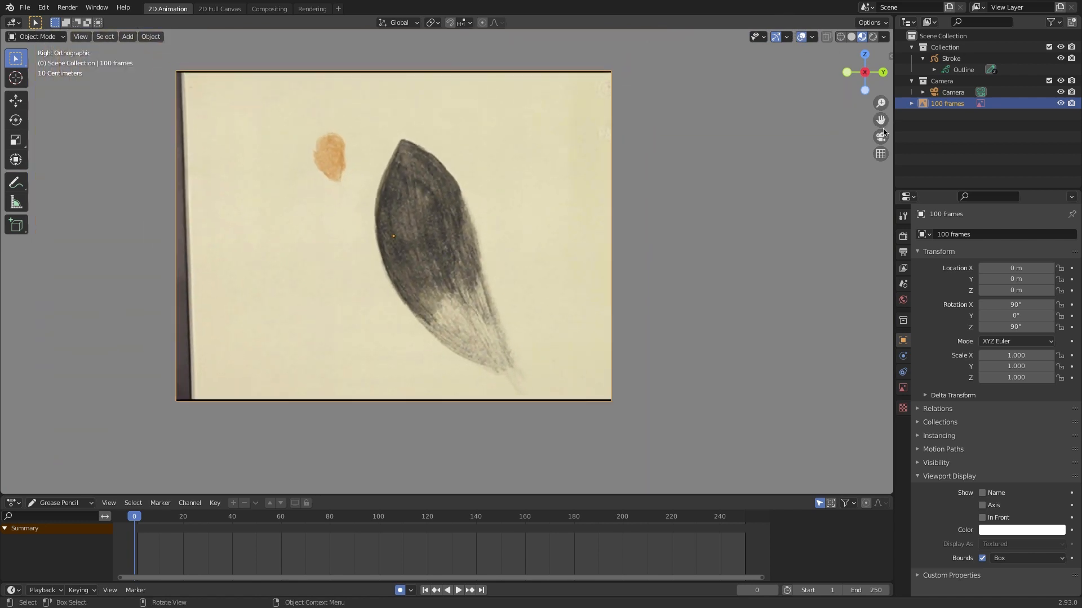
{"action": "left_click_drag", "start_coordinate": [884, 123], "coordinate": [889, 133]}
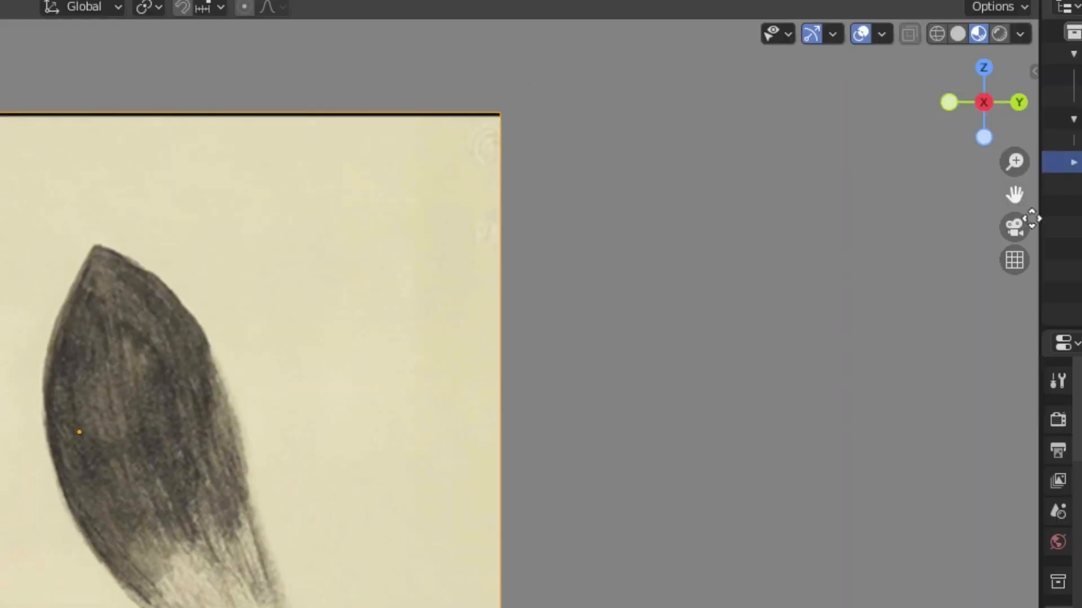
{"action": "left_click_drag", "start_coordinate": [1031, 219], "coordinate": [1081, 282]}
{"action": "mouse_move", "coordinate": [1016, 164]}
{"action": "left_mouse_down"}
{"action": "mouse_move", "coordinate": [1002, 140]}
{"action": "mouse_move", "coordinate": [1006, 153]}
{"action": "left_mouse_up"}
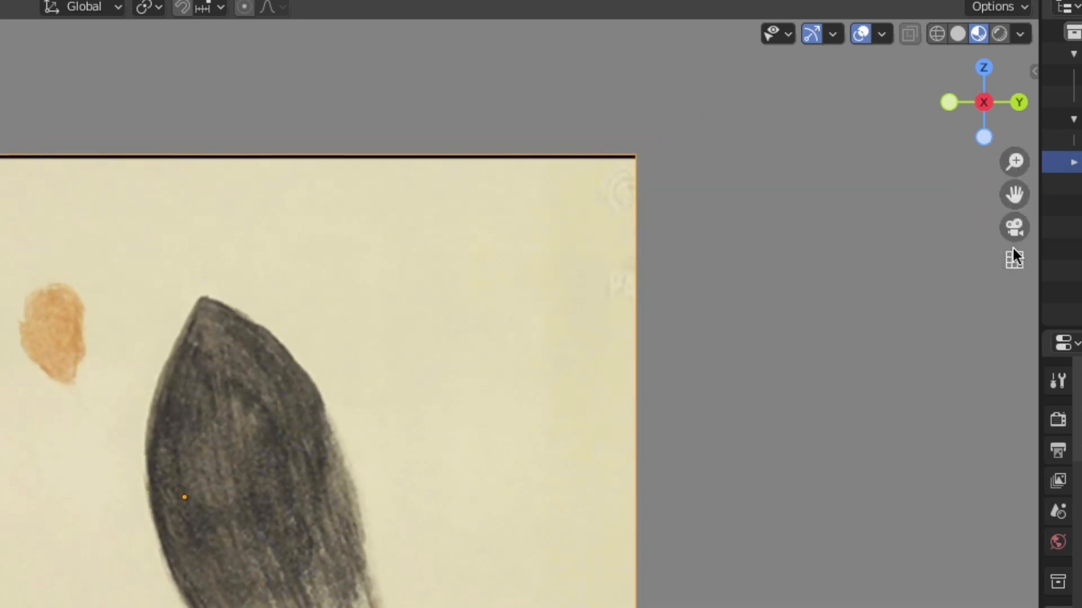
{"action": "mouse_move", "coordinate": [1011, 165]}
{"action": "left_mouse_down"}
{"action": "mouse_move", "coordinate": [893, 84]}
{"action": "mouse_move", "coordinate": [975, 172]}
{"action": "left_mouse_up"}
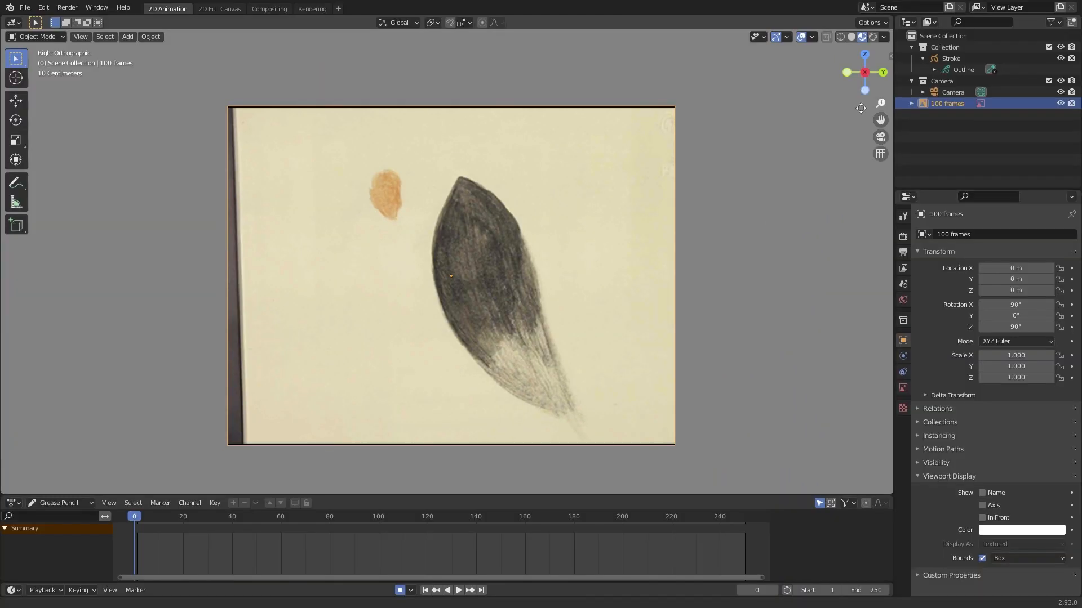
{"action": "mouse_move", "coordinate": [860, 108]}
{"action": "left_mouse_down"}
{"action": "mouse_move", "coordinate": [887, 91]}
{"action": "mouse_move", "coordinate": [867, 102]}
{"action": "left_mouse_up"}
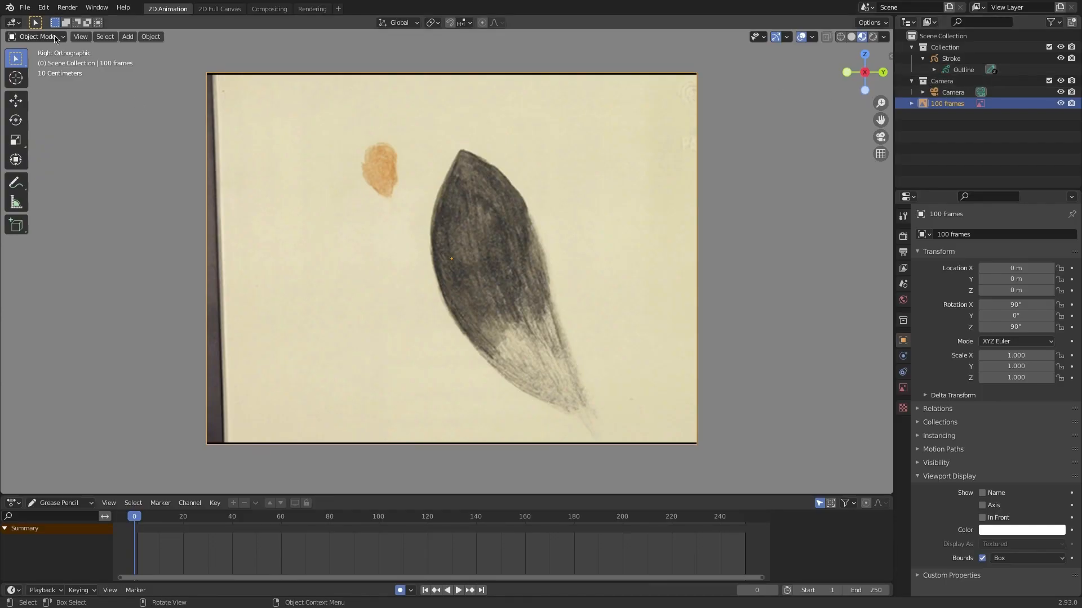
Select the Stroke grease pencil object and switch it to Draw mode.
{"action": "left_click", "coordinate": [55, 38]}
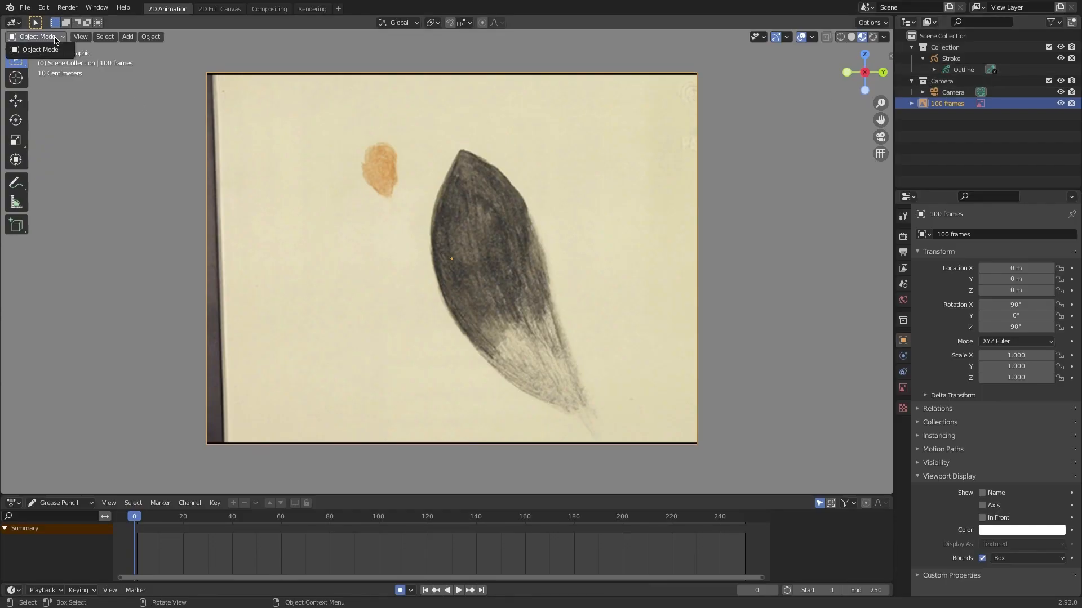
{"action": "left_click", "coordinate": [60, 38]}
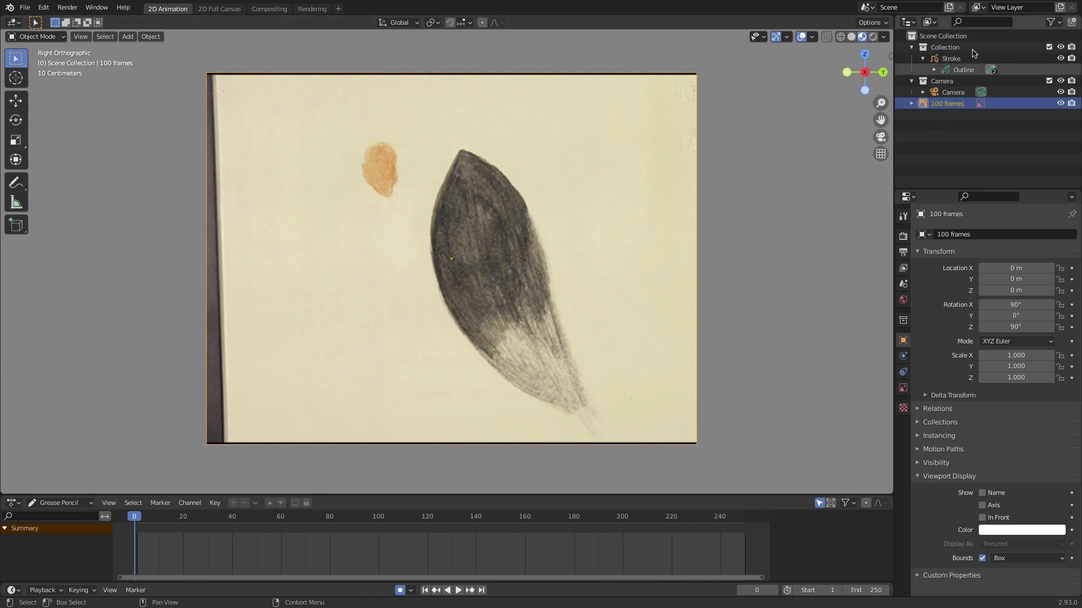
{"action": "left_click", "coordinate": [957, 59]}
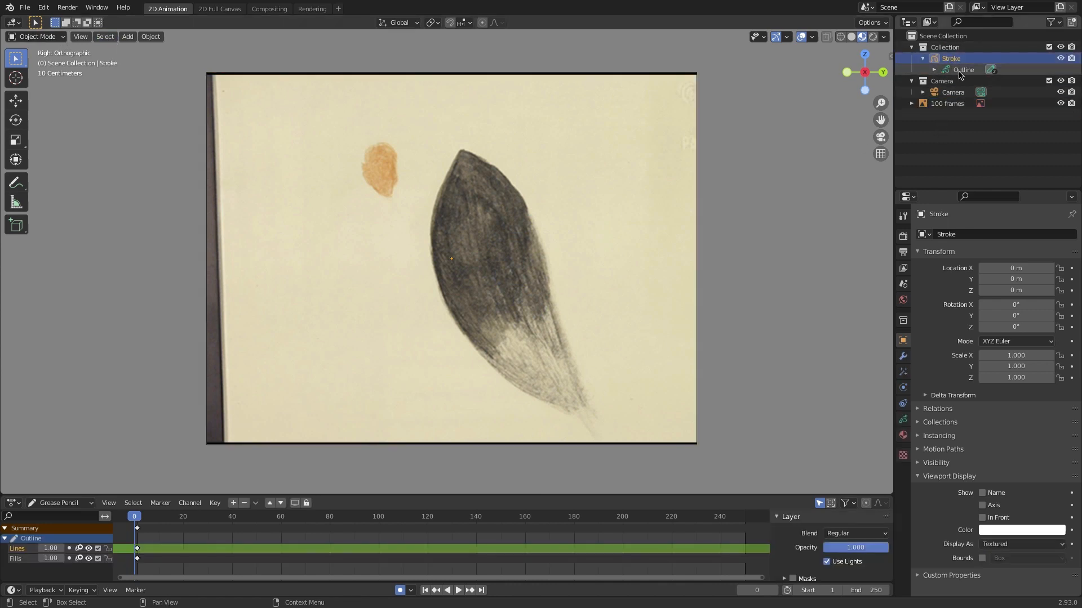
{"action": "left_click", "coordinate": [51, 35]}
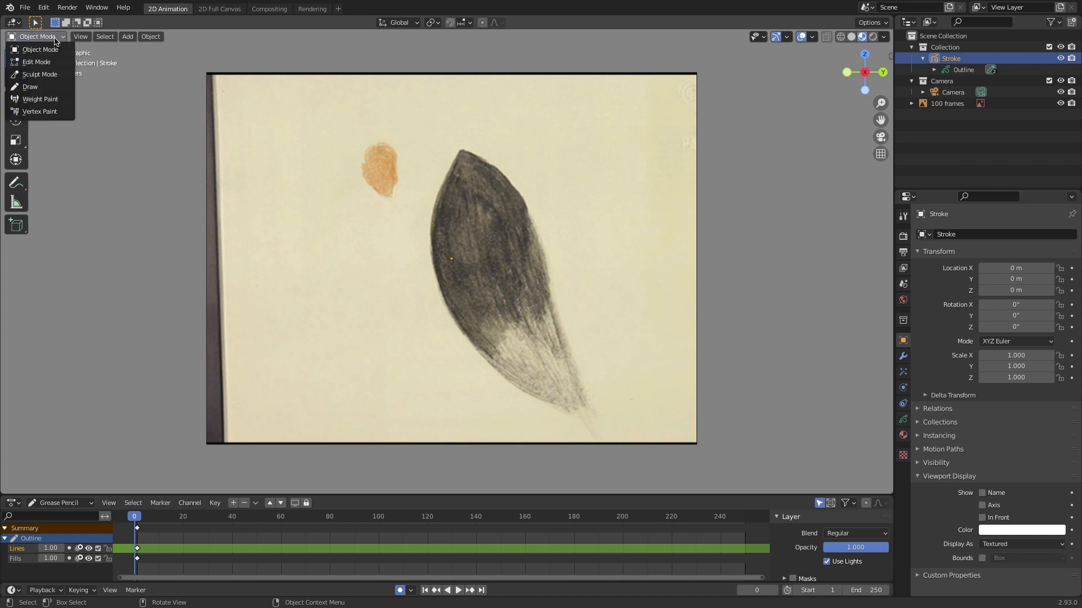
{"action": "left_click", "coordinate": [55, 89]}
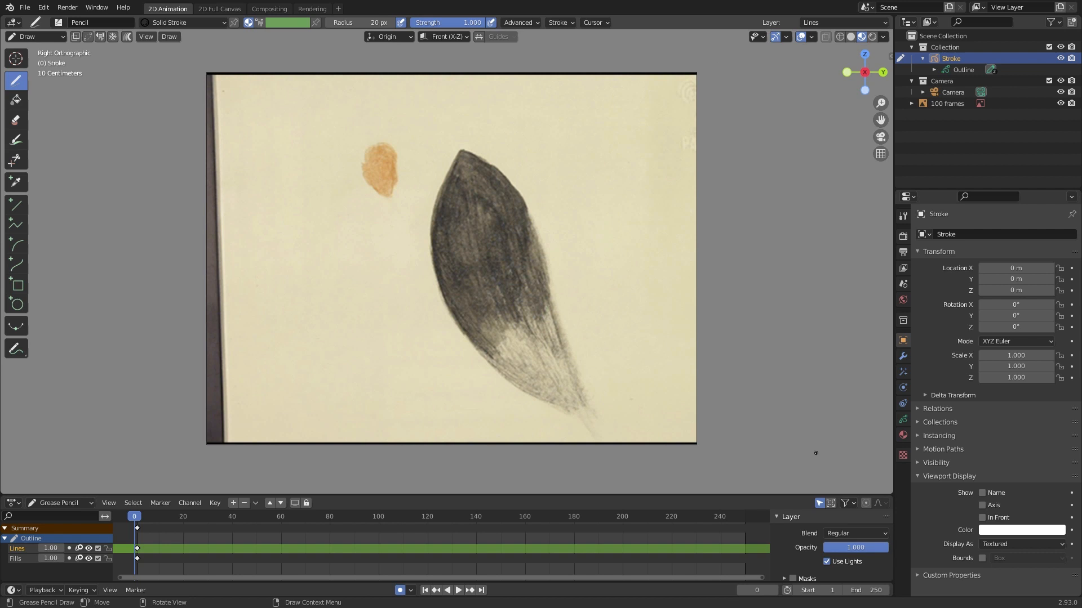
Scribble a test pencil stroke beside the dark shape on the reference image and undo it.
{"action": "left_click_drag", "start_coordinate": [586, 221], "coordinate": [607, 259]}
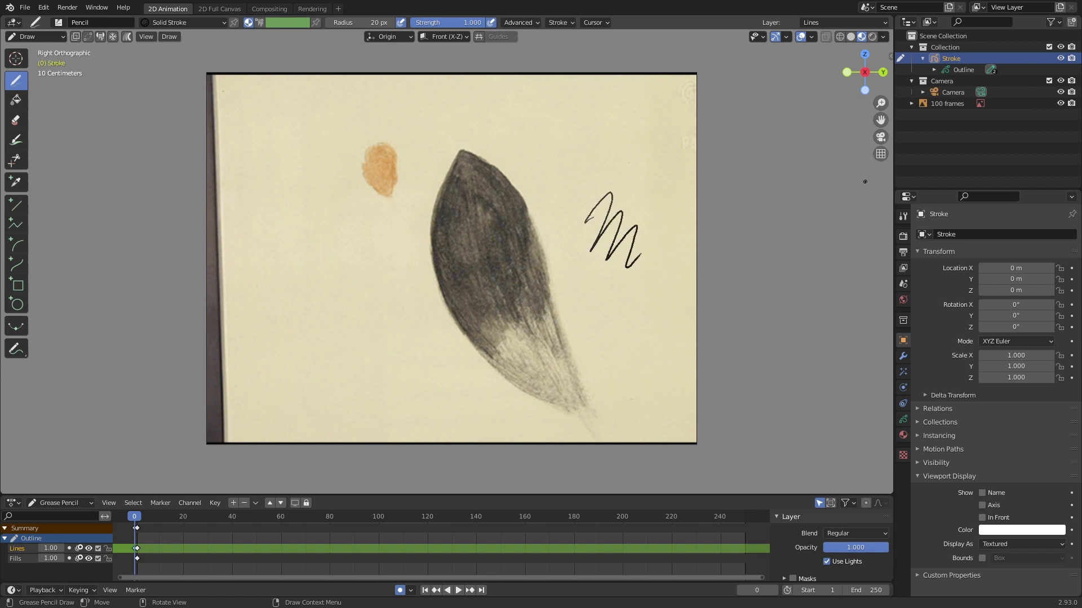
{"action": "key", "text": "ctrl+z"}
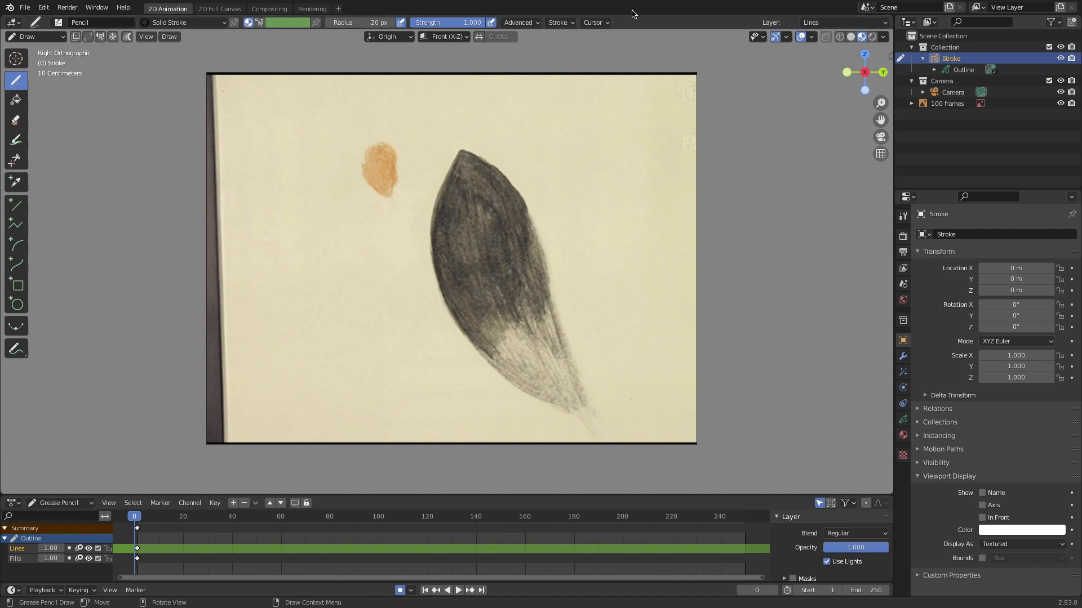
On frame 3, loosely sketch a three-lobed hair outline around the figure's orange head on the Lines layer.
{"action": "key", "text": "Right"}
{"action": "key", "text": "Right"}
{"action": "key", "text": "Right"}
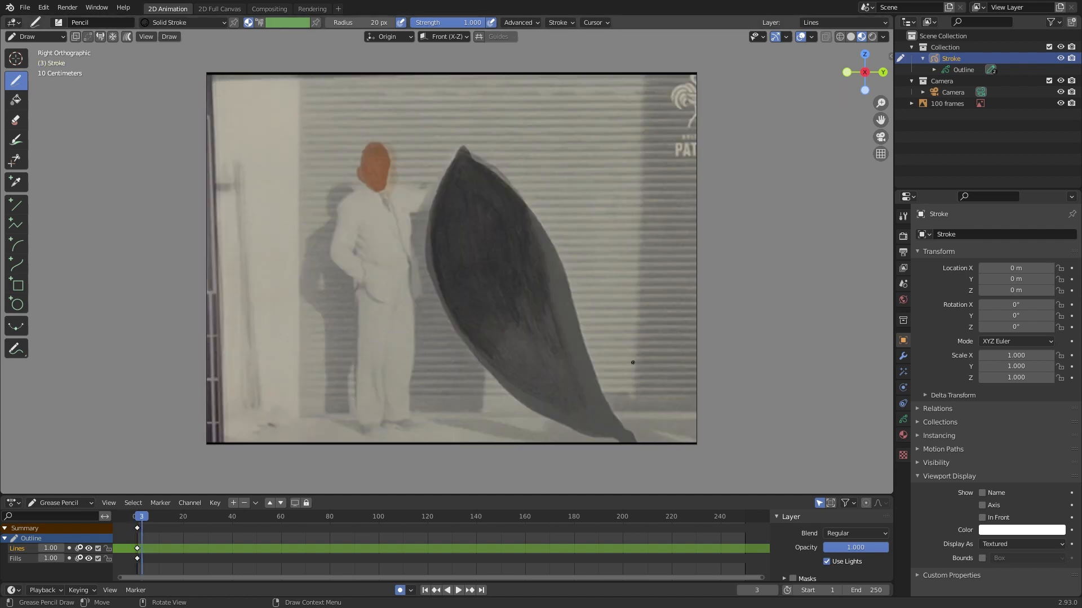
{"action": "key", "text": "Left"}
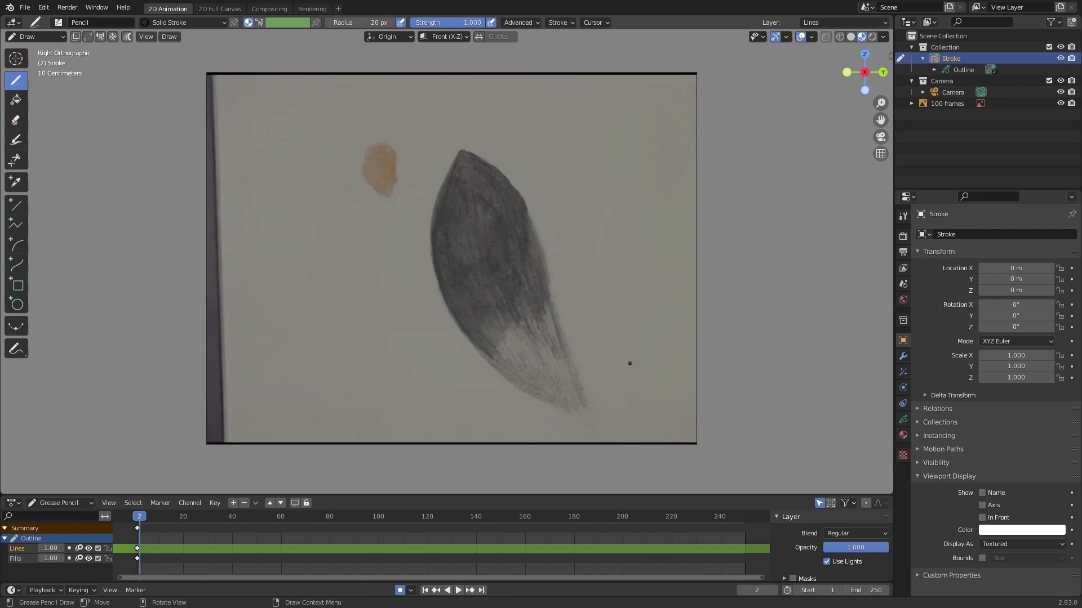
{"action": "key", "text": "Right"}
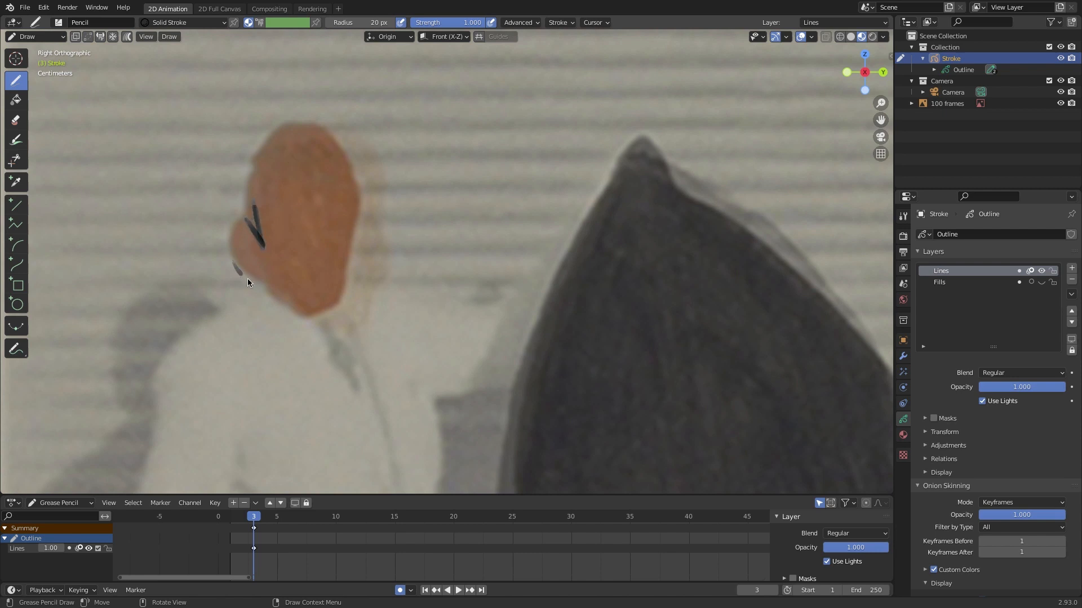
{"action": "mouse_move", "coordinate": [225, 183]}
{"action": "left_mouse_down"}
{"action": "mouse_move", "coordinate": [228, 284]}
{"action": "mouse_move", "coordinate": [298, 70]}
{"action": "left_mouse_up"}
{"action": "left_click_drag", "start_coordinate": [318, 152], "coordinate": [392, 153]}
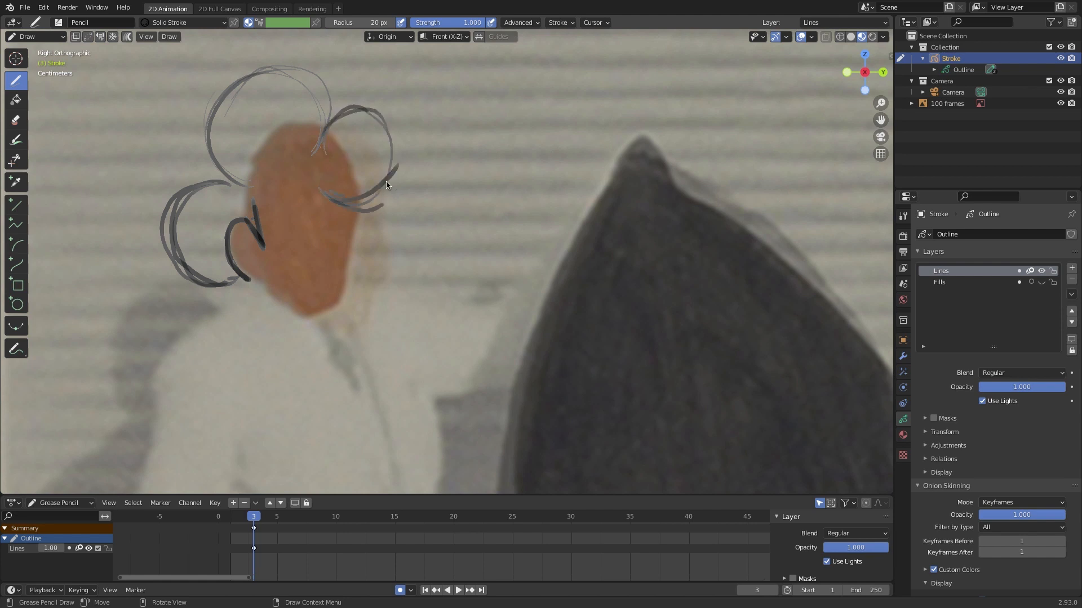
Retrace the three hair loops on frame 3 with darker, thicker pencil lines.
{"action": "left_click_drag", "start_coordinate": [343, 109], "coordinate": [368, 197]}
{"action": "mouse_move", "coordinate": [222, 175]}
{"action": "left_mouse_down"}
{"action": "mouse_move", "coordinate": [163, 225]}
{"action": "mouse_move", "coordinate": [189, 276]}
{"action": "mouse_move", "coordinate": [247, 279]}
{"action": "left_mouse_up"}
{"action": "mouse_move", "coordinate": [204, 156]}
{"action": "left_mouse_down"}
{"action": "mouse_move", "coordinate": [316, 152]}
{"action": "mouse_move", "coordinate": [387, 115]}
{"action": "left_mouse_up"}
{"action": "left_click_drag", "start_coordinate": [304, 75], "coordinate": [328, 123]}
{"action": "left_click_drag", "start_coordinate": [318, 181], "coordinate": [398, 179]}
{"action": "left_click_drag", "start_coordinate": [389, 123], "coordinate": [403, 177]}
{"action": "left_click_drag", "start_coordinate": [367, 107], "coordinate": [407, 162]}
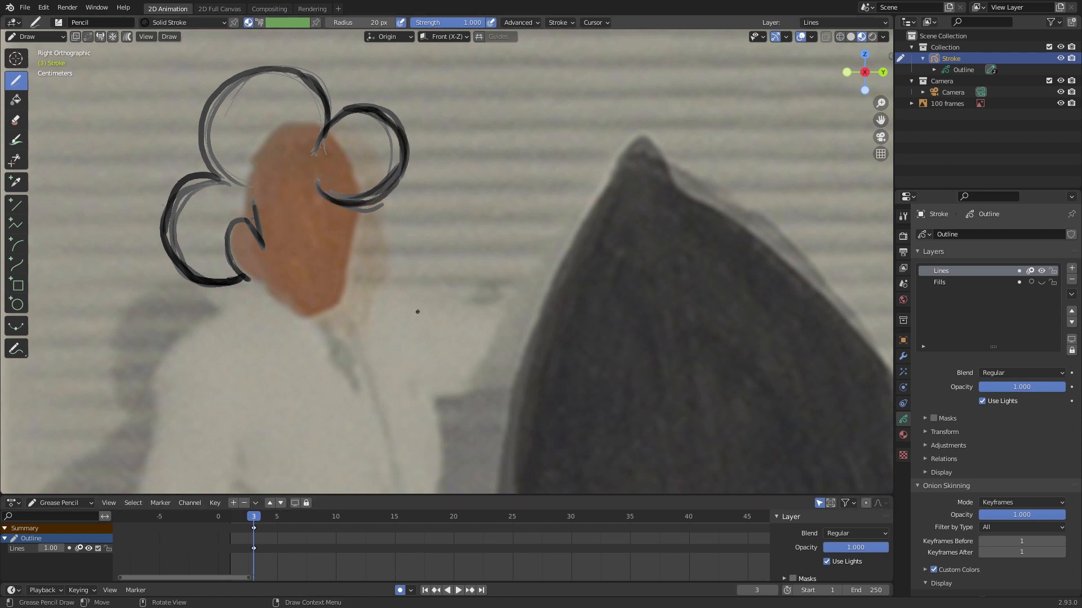
Draw a new version of the three-lobed hair outline on frame 7, following the previous drawing's loops.
{"action": "key", "text": "Right"}
{"action": "key", "text": "Right"}
{"action": "key", "text": "Right"}
{"action": "key", "text": "Right"}
{"action": "mouse_move", "coordinate": [248, 268]}
{"action": "left_mouse_down"}
{"action": "mouse_move", "coordinate": [256, 195]}
{"action": "mouse_move", "coordinate": [210, 284]}
{"action": "mouse_move", "coordinate": [166, 236]}
{"action": "mouse_move", "coordinate": [229, 181]}
{"action": "mouse_move", "coordinate": [268, 100]}
{"action": "left_mouse_up"}
{"action": "mouse_move", "coordinate": [223, 177]}
{"action": "left_mouse_down"}
{"action": "mouse_move", "coordinate": [221, 85]}
{"action": "mouse_move", "coordinate": [315, 148]}
{"action": "left_mouse_up"}
{"action": "mouse_move", "coordinate": [314, 151]}
{"action": "left_mouse_down"}
{"action": "mouse_move", "coordinate": [362, 109]}
{"action": "mouse_move", "coordinate": [313, 179]}
{"action": "left_mouse_up"}
{"action": "mouse_move", "coordinate": [326, 128]}
{"action": "left_mouse_down"}
{"action": "mouse_move", "coordinate": [263, 66]}
{"action": "mouse_move", "coordinate": [231, 186]}
{"action": "left_mouse_up"}
Redraw the ear curl and the left, top and right hair loops around the head on frame 9.
{"action": "key", "text": "Right"}
{"action": "key", "text": "Right"}
{"action": "mouse_move", "coordinate": [258, 202]}
{"action": "left_mouse_down"}
{"action": "mouse_move", "coordinate": [257, 263]}
{"action": "mouse_move", "coordinate": [225, 280]}
{"action": "left_mouse_up"}
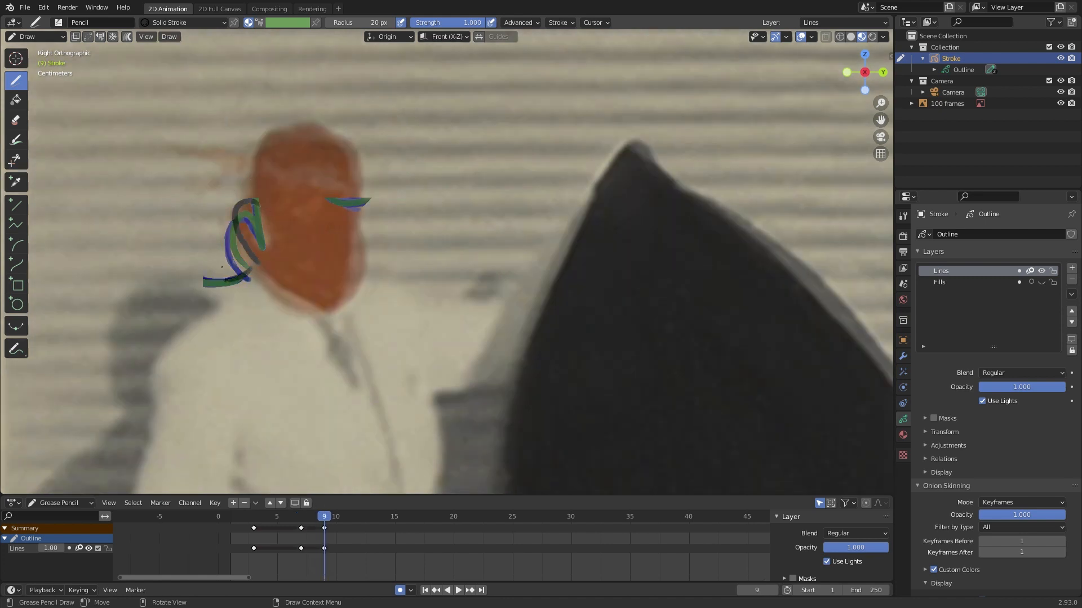
{"action": "left_click_drag", "start_coordinate": [263, 209], "coordinate": [263, 147]}
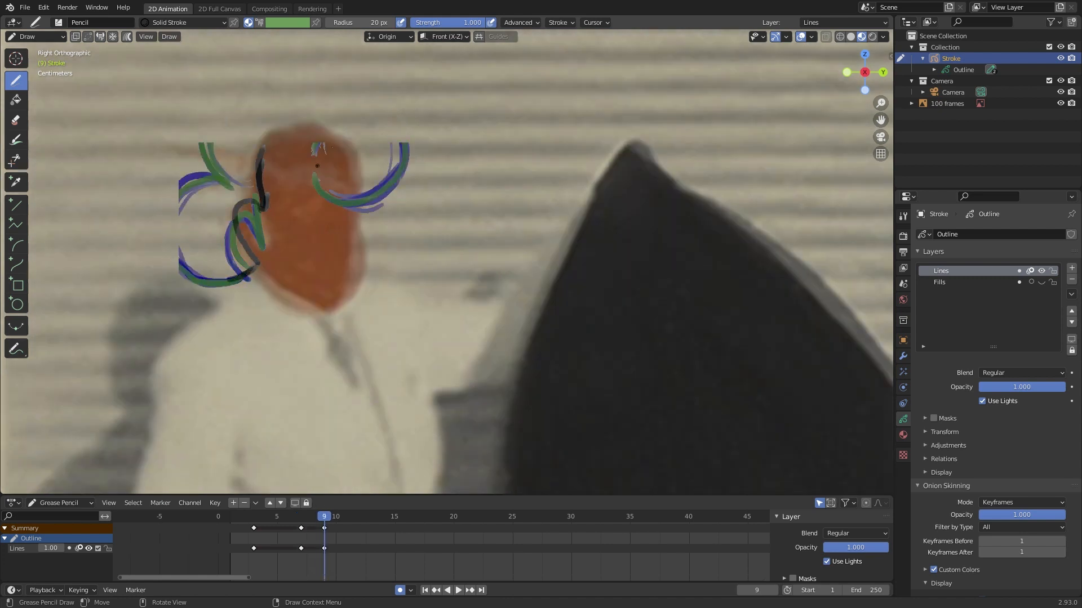
{"action": "left_click_drag", "start_coordinate": [359, 209], "coordinate": [312, 164]}
{"action": "left_click_drag", "start_coordinate": [404, 182], "coordinate": [345, 117]}
{"action": "mouse_move", "coordinate": [237, 277]}
{"action": "left_mouse_down"}
{"action": "mouse_move", "coordinate": [166, 222]}
{"action": "mouse_move", "coordinate": [226, 181]}
{"action": "left_mouse_up"}
{"action": "mouse_move", "coordinate": [228, 184]}
{"action": "left_mouse_down"}
{"action": "mouse_move", "coordinate": [167, 240]}
{"action": "mouse_move", "coordinate": [216, 282]}
{"action": "left_mouse_up"}
{"action": "mouse_move", "coordinate": [226, 187]}
{"action": "left_mouse_down"}
{"action": "mouse_move", "coordinate": [200, 125]}
{"action": "mouse_move", "coordinate": [319, 146]}
{"action": "mouse_move", "coordinate": [240, 182]}
{"action": "left_mouse_up"}
{"action": "left_click_drag", "start_coordinate": [197, 115], "coordinate": [225, 183]}
{"action": "left_click_drag", "start_coordinate": [226, 182], "coordinate": [215, 89]}
{"action": "left_click_drag", "start_coordinate": [249, 251], "coordinate": [262, 201]}
Draw the ear curl and the three hair loops on frame 17, matching the head's position.
{"action": "key", "text": "Right"}
{"action": "key", "text": "Right"}
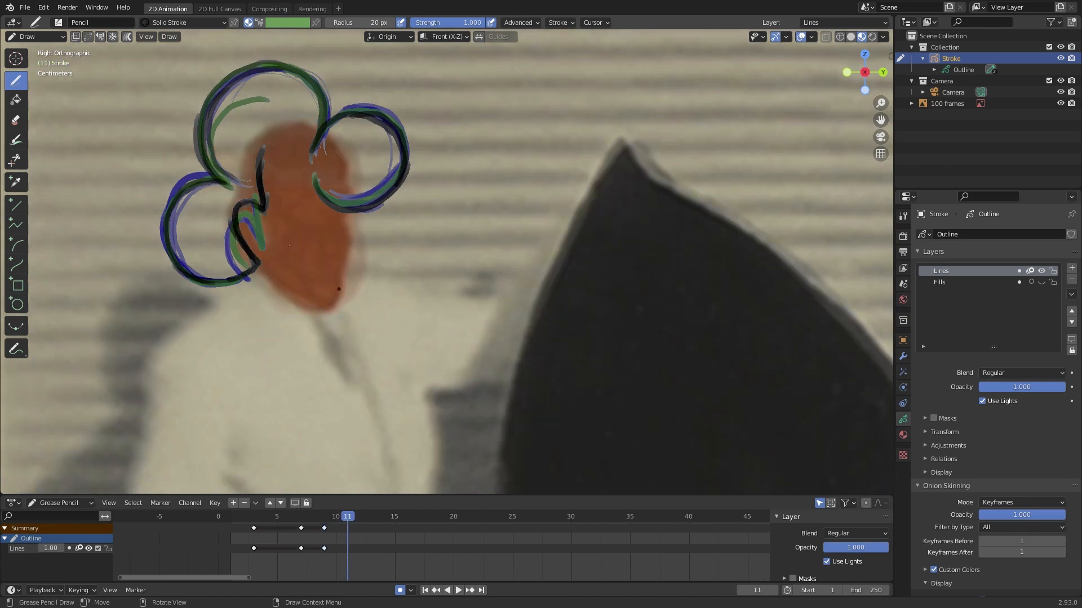
{"action": "key", "text": "Right"}
{"action": "key", "text": "Right"}
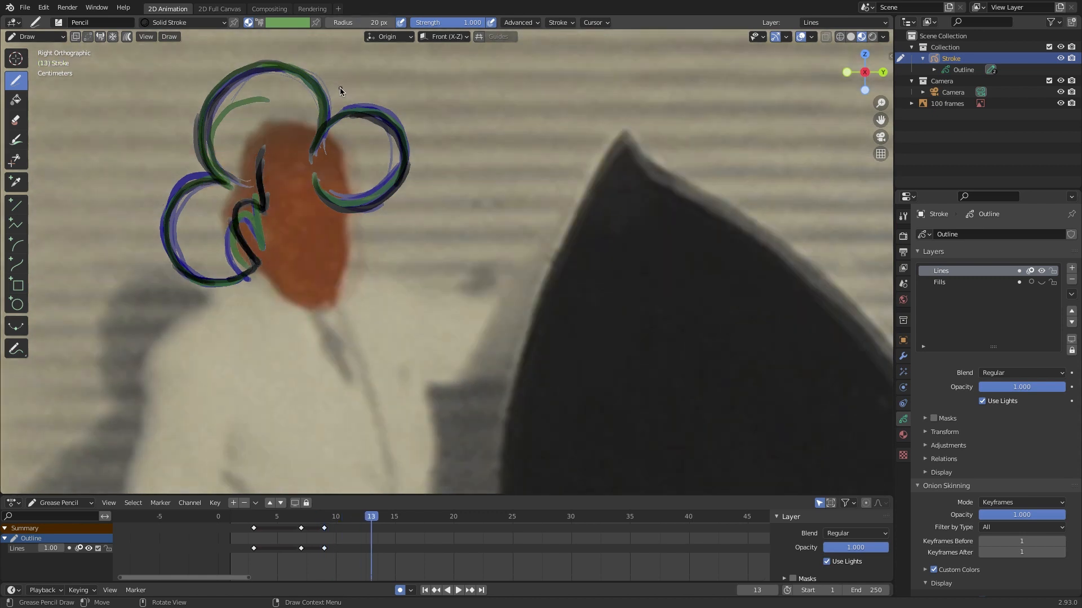
{"action": "key", "text": "Right"}
{"action": "key", "text": "Right"}
{"action": "key", "text": "Right"}
{"action": "key", "text": "Right"}
{"action": "mouse_move", "coordinate": [239, 212]}
{"action": "left_mouse_down"}
{"action": "mouse_move", "coordinate": [265, 269]}
{"action": "mouse_move", "coordinate": [208, 276]}
{"action": "mouse_move", "coordinate": [253, 188]}
{"action": "mouse_move", "coordinate": [251, 158]}
{"action": "left_mouse_up"}
{"action": "mouse_move", "coordinate": [213, 188]}
{"action": "left_mouse_down"}
{"action": "mouse_move", "coordinate": [216, 276]}
{"action": "mouse_move", "coordinate": [250, 270]}
{"action": "left_mouse_up"}
{"action": "mouse_move", "coordinate": [252, 192]}
{"action": "left_mouse_down"}
{"action": "mouse_move", "coordinate": [211, 169]}
{"action": "mouse_move", "coordinate": [200, 110]}
{"action": "mouse_move", "coordinate": [307, 84]}
{"action": "mouse_move", "coordinate": [308, 169]}
{"action": "left_mouse_up"}
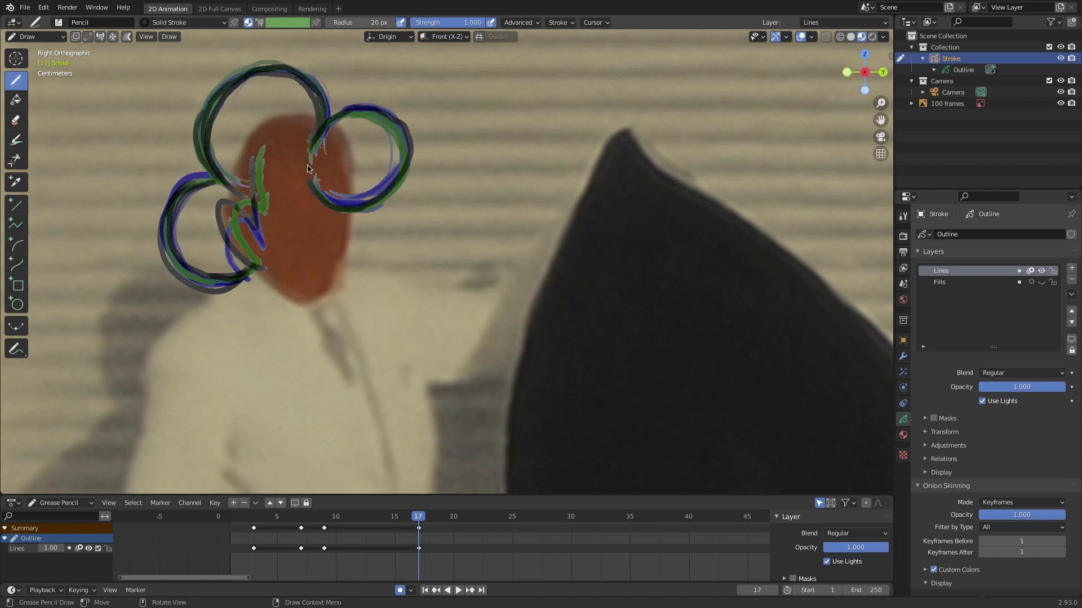
{"action": "left_click_drag", "start_coordinate": [245, 263], "coordinate": [254, 167]}
Redraw the ear curl and hair outline around the orange head on frame 19.
{"action": "key", "text": "Right"}
{"action": "key", "text": "Right"}
{"action": "left_click_drag", "start_coordinate": [234, 204], "coordinate": [257, 258]}
{"action": "left_click_drag", "start_coordinate": [245, 213], "coordinate": [258, 194]}
{"action": "mouse_move", "coordinate": [249, 267]}
{"action": "left_mouse_down"}
{"action": "mouse_move", "coordinate": [183, 190]}
{"action": "mouse_move", "coordinate": [228, 183]}
{"action": "mouse_move", "coordinate": [312, 125]}
{"action": "mouse_move", "coordinate": [390, 174]}
{"action": "mouse_move", "coordinate": [299, 173]}
{"action": "left_mouse_up"}
{"action": "mouse_move", "coordinate": [307, 182]}
{"action": "left_mouse_down"}
{"action": "mouse_move", "coordinate": [342, 207]}
{"action": "mouse_move", "coordinate": [313, 146]}
{"action": "left_mouse_up"}
{"action": "mouse_move", "coordinate": [225, 186]}
{"action": "left_mouse_down"}
{"action": "mouse_move", "coordinate": [206, 113]}
{"action": "mouse_move", "coordinate": [262, 70]}
{"action": "mouse_move", "coordinate": [316, 141]}
{"action": "mouse_move", "coordinate": [270, 71]}
{"action": "left_mouse_up"}
Draw the ear curl and all three hair loops on frame 23, strengthening the lines near the ear.
{"action": "key", "text": "Right"}
{"action": "key", "text": "Right"}
{"action": "key", "text": "Right"}
{"action": "key", "text": "Right"}
{"action": "mouse_move", "coordinate": [239, 198]}
{"action": "left_mouse_down"}
{"action": "mouse_move", "coordinate": [216, 210]}
{"action": "mouse_move", "coordinate": [252, 257]}
{"action": "left_mouse_up"}
{"action": "left_click_drag", "start_coordinate": [264, 172], "coordinate": [262, 226]}
{"action": "mouse_move", "coordinate": [248, 262]}
{"action": "left_mouse_down"}
{"action": "mouse_move", "coordinate": [219, 175]}
{"action": "mouse_move", "coordinate": [306, 164]}
{"action": "left_mouse_up"}
{"action": "mouse_move", "coordinate": [203, 135]}
{"action": "left_mouse_down"}
{"action": "mouse_move", "coordinate": [226, 83]}
{"action": "mouse_move", "coordinate": [313, 151]}
{"action": "left_mouse_up"}
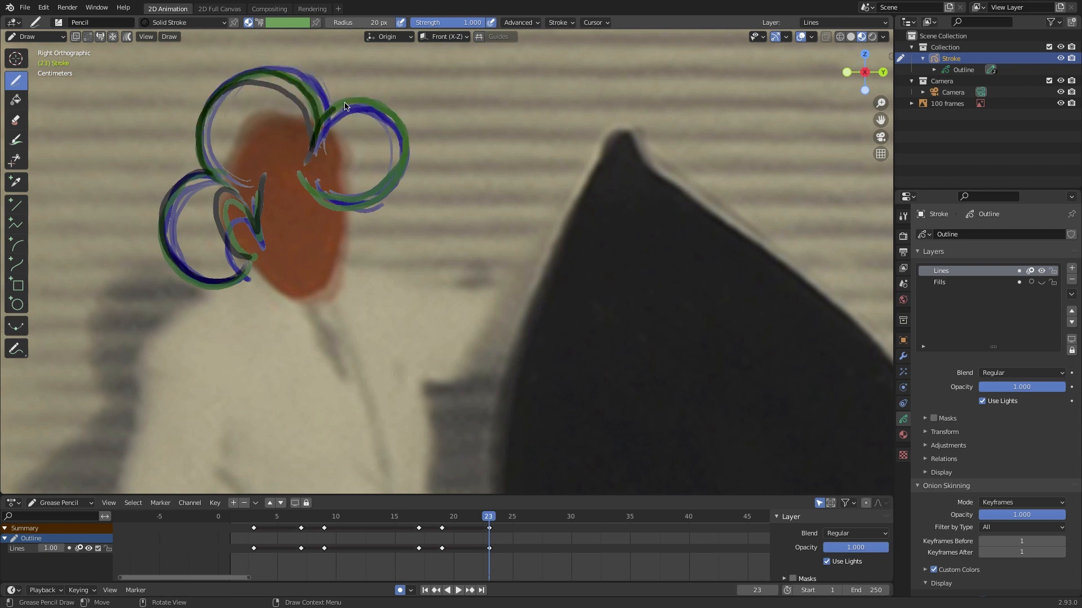
{"action": "left_click_drag", "start_coordinate": [331, 113], "coordinate": [294, 173]}
{"action": "left_click_drag", "start_coordinate": [237, 265], "coordinate": [246, 191]}
{"action": "mouse_move", "coordinate": [257, 231]}
{"action": "left_mouse_down"}
{"action": "mouse_move", "coordinate": [220, 212]}
{"action": "mouse_move", "coordinate": [254, 257]}
{"action": "left_mouse_up"}
{"action": "left_click_drag", "start_coordinate": [250, 265], "coordinate": [240, 278]}
{"action": "left_click_drag", "start_coordinate": [258, 229], "coordinate": [263, 175]}
Draw the ear curl and the left, top and right hair loops on frame 31.
{"action": "key", "text": "Right"}
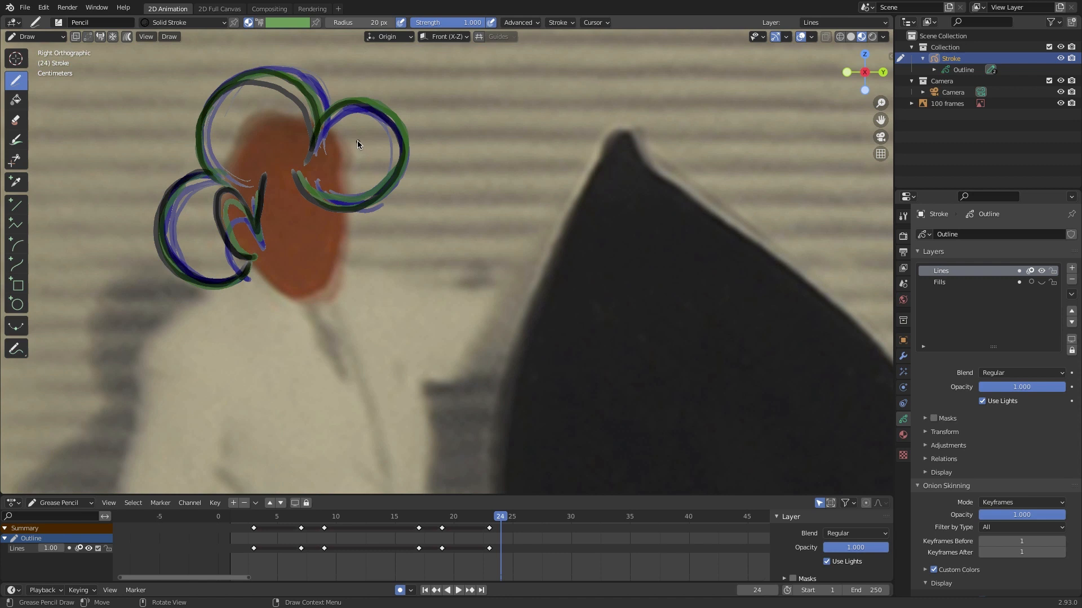
{"action": "key", "text": "Right"}
{"action": "key", "text": "Right"}
{"action": "key", "text": "Right"}
{"action": "key", "text": "Right"}
{"action": "key", "text": "Right"}
{"action": "key", "text": "Right"}
{"action": "key", "text": "Right"}
{"action": "mouse_move", "coordinate": [218, 192]}
{"action": "left_mouse_down"}
{"action": "mouse_move", "coordinate": [209, 194]}
{"action": "mouse_move", "coordinate": [241, 257]}
{"action": "mouse_move", "coordinate": [242, 190]}
{"action": "left_mouse_up"}
{"action": "mouse_move", "coordinate": [239, 273]}
{"action": "left_mouse_down"}
{"action": "mouse_move", "coordinate": [198, 276]}
{"action": "mouse_move", "coordinate": [191, 167]}
{"action": "left_mouse_up"}
{"action": "mouse_move", "coordinate": [165, 255]}
{"action": "left_mouse_down"}
{"action": "mouse_move", "coordinate": [159, 230]}
{"action": "mouse_move", "coordinate": [222, 181]}
{"action": "left_mouse_up"}
{"action": "mouse_move", "coordinate": [213, 178]}
{"action": "left_mouse_down"}
{"action": "mouse_move", "coordinate": [297, 106]}
{"action": "mouse_move", "coordinate": [307, 160]}
{"action": "mouse_move", "coordinate": [240, 83]}
{"action": "left_mouse_up"}
{"action": "mouse_move", "coordinate": [311, 129]}
{"action": "left_mouse_down"}
{"action": "mouse_move", "coordinate": [257, 80]}
{"action": "mouse_move", "coordinate": [209, 116]}
{"action": "left_mouse_up"}
{"action": "mouse_move", "coordinate": [249, 78]}
{"action": "left_mouse_down"}
{"action": "mouse_move", "coordinate": [367, 207]}
{"action": "mouse_move", "coordinate": [298, 179]}
{"action": "left_mouse_up"}
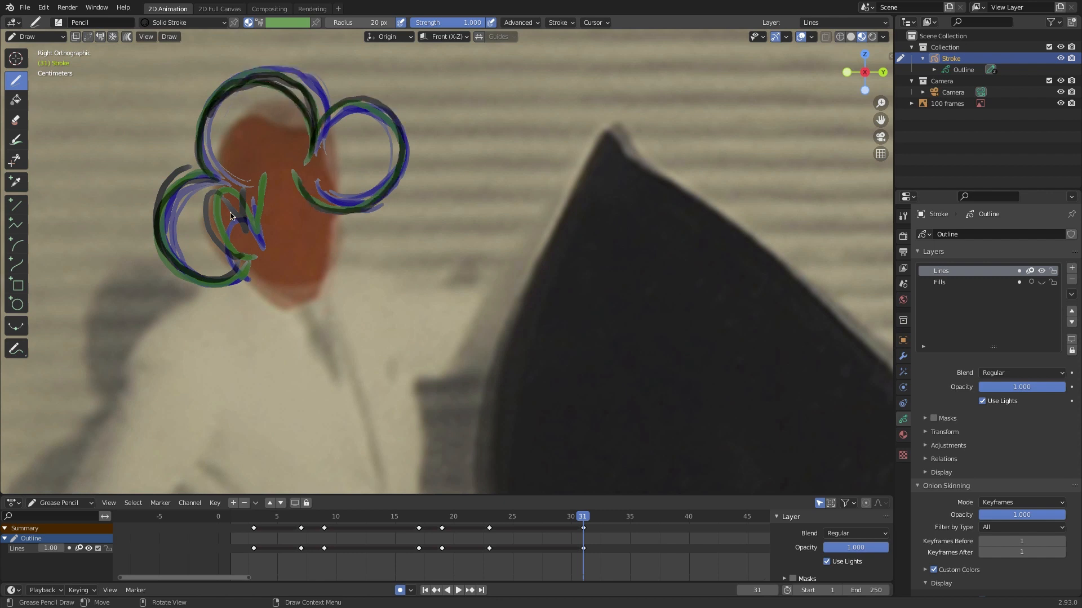
Redraw the three-lobed hair outline around the head on frame 33.
{"action": "key", "text": "Right"}
{"action": "key", "text": "Right"}
{"action": "mouse_move", "coordinate": [247, 231]}
{"action": "left_mouse_down"}
{"action": "mouse_move", "coordinate": [211, 196]}
{"action": "mouse_move", "coordinate": [245, 261]}
{"action": "mouse_move", "coordinate": [163, 226]}
{"action": "mouse_move", "coordinate": [218, 171]}
{"action": "mouse_move", "coordinate": [199, 123]}
{"action": "mouse_move", "coordinate": [314, 127]}
{"action": "mouse_move", "coordinate": [313, 154]}
{"action": "left_mouse_up"}
{"action": "mouse_move", "coordinate": [316, 139]}
{"action": "left_mouse_down"}
{"action": "mouse_move", "coordinate": [402, 139]}
{"action": "mouse_move", "coordinate": [361, 211]}
{"action": "left_mouse_up"}
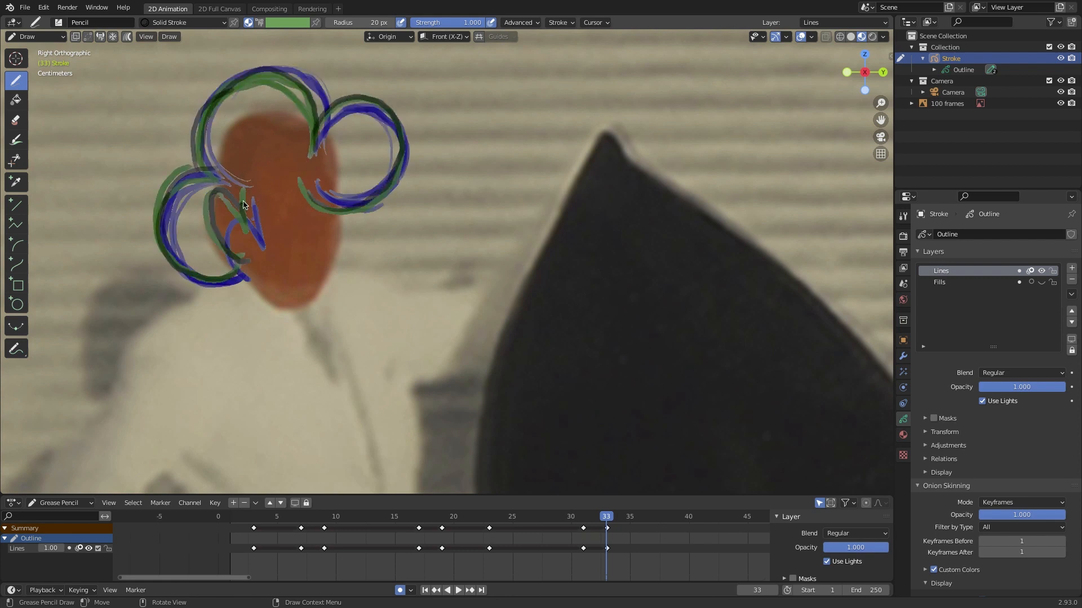
Sketch the small hair loop at the right side of the head on frame 49.
{"action": "key", "text": "Right"}
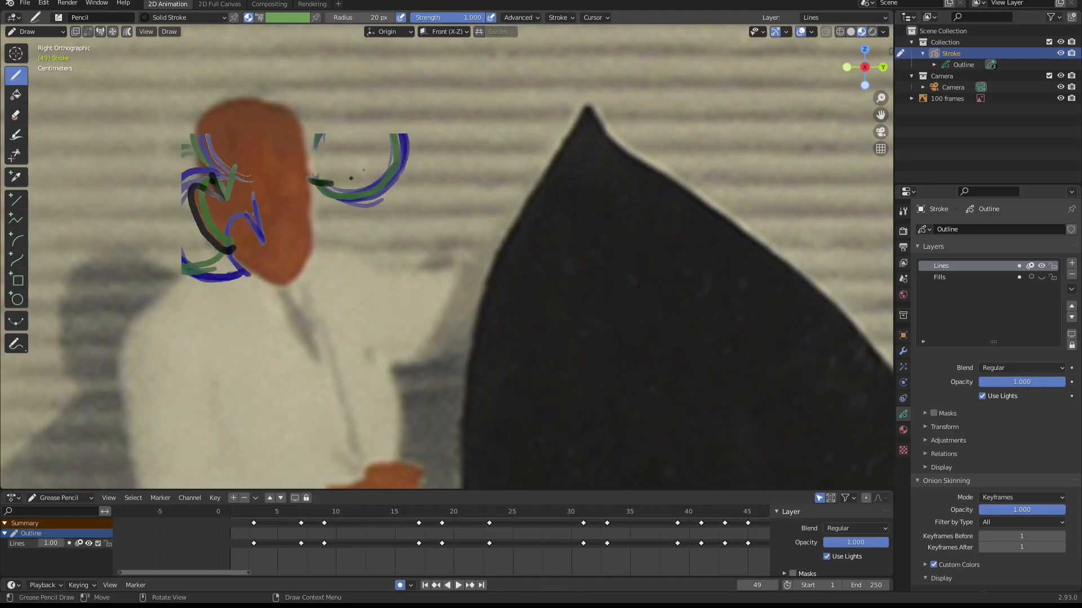
{"action": "left_click_drag", "start_coordinate": [313, 143], "coordinate": [376, 100]}
{"action": "mouse_move", "coordinate": [293, 164]}
{"action": "left_mouse_down"}
{"action": "mouse_move", "coordinate": [369, 166]}
{"action": "mouse_move", "coordinate": [307, 119]}
{"action": "left_mouse_up"}
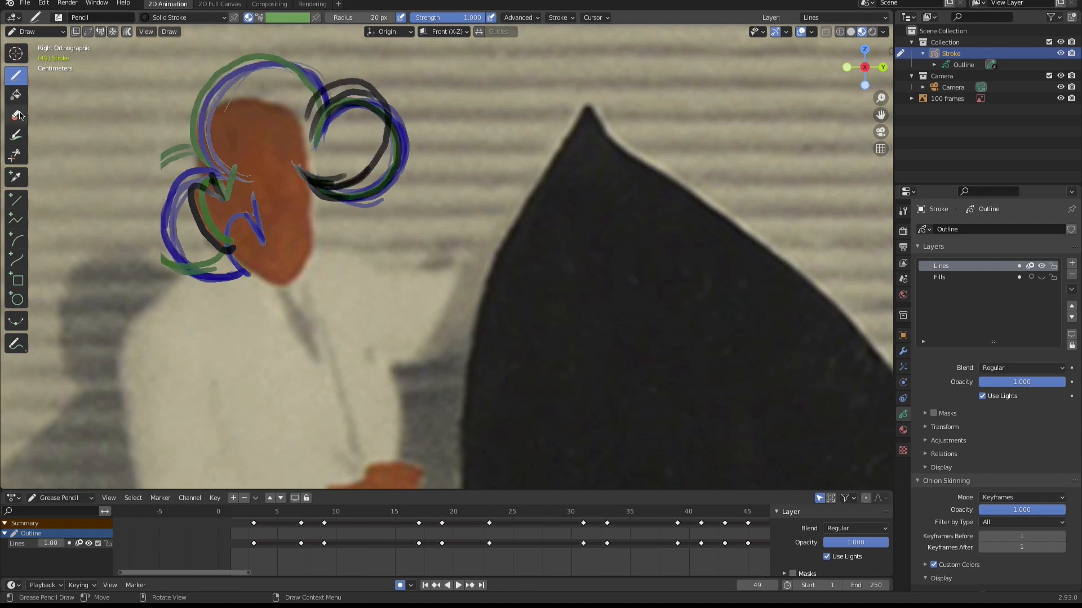
Erase the surplus lines of the right hair loop on frame 49.
{"action": "left_click", "coordinate": [15, 115]}
{"action": "left_click", "coordinate": [193, 21]}
{"action": "mouse_move", "coordinate": [311, 142]}
{"action": "left_mouse_down"}
{"action": "mouse_move", "coordinate": [333, 102]}
{"action": "mouse_move", "coordinate": [381, 115]}
{"action": "left_mouse_up"}
{"action": "mouse_move", "coordinate": [313, 192]}
{"action": "left_mouse_down"}
{"action": "mouse_move", "coordinate": [392, 126]}
{"action": "mouse_move", "coordinate": [388, 113]}
{"action": "mouse_move", "coordinate": [386, 152]}
{"action": "left_mouse_up"}
Draw the large top hair loop and the left hair loop on frame 49 with overlapping pencil strokes.
{"action": "left_click", "coordinate": [17, 76]}
{"action": "mouse_move", "coordinate": [316, 95]}
{"action": "left_mouse_down"}
{"action": "mouse_move", "coordinate": [291, 69]}
{"action": "mouse_move", "coordinate": [239, 51]}
{"action": "left_mouse_up"}
{"action": "mouse_move", "coordinate": [185, 70]}
{"action": "left_mouse_down"}
{"action": "mouse_move", "coordinate": [212, 141]}
{"action": "mouse_move", "coordinate": [298, 94]}
{"action": "left_mouse_up"}
{"action": "mouse_move", "coordinate": [290, 133]}
{"action": "left_mouse_down"}
{"action": "mouse_move", "coordinate": [308, 54]}
{"action": "mouse_move", "coordinate": [186, 131]}
{"action": "left_mouse_up"}
{"action": "left_click_drag", "start_coordinate": [195, 128], "coordinate": [134, 230]}
{"action": "left_click_drag", "start_coordinate": [122, 166], "coordinate": [203, 247]}
{"action": "left_click_drag", "start_coordinate": [198, 128], "coordinate": [197, 241]}
{"action": "left_click_drag", "start_coordinate": [163, 142], "coordinate": [220, 251]}
{"action": "left_click_drag", "start_coordinate": [274, 42], "coordinate": [173, 131]}
{"action": "left_click_drag", "start_coordinate": [217, 72], "coordinate": [233, 147]}
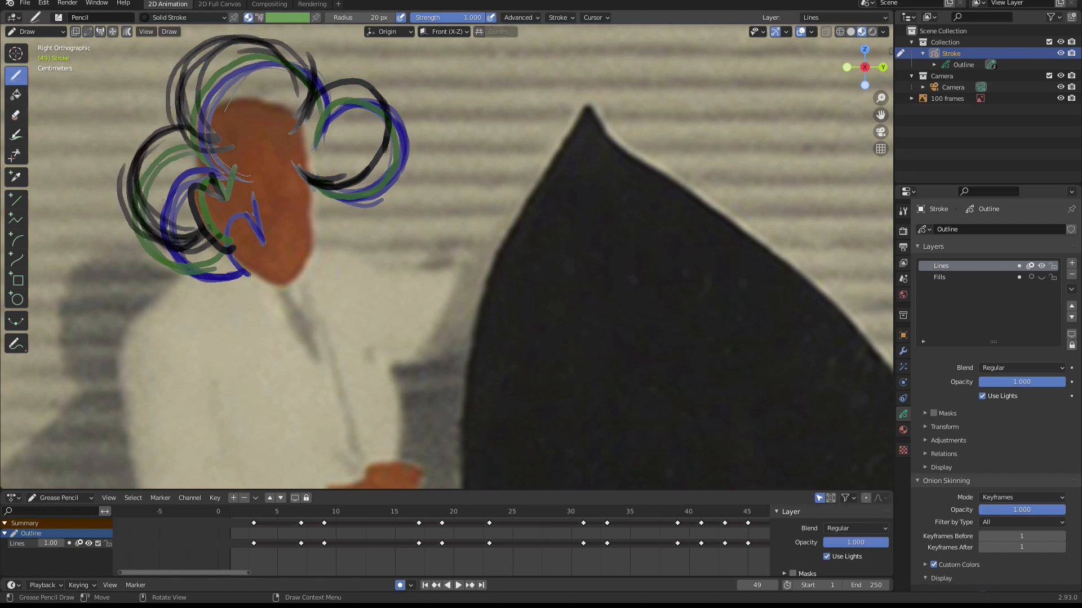
{"action": "left_click_drag", "start_coordinate": [264, 40], "coordinate": [301, 111]}
Draw the ear curl and the right hair loop on frame 51.
{"action": "key", "text": "Right"}
{"action": "key", "text": "Right"}
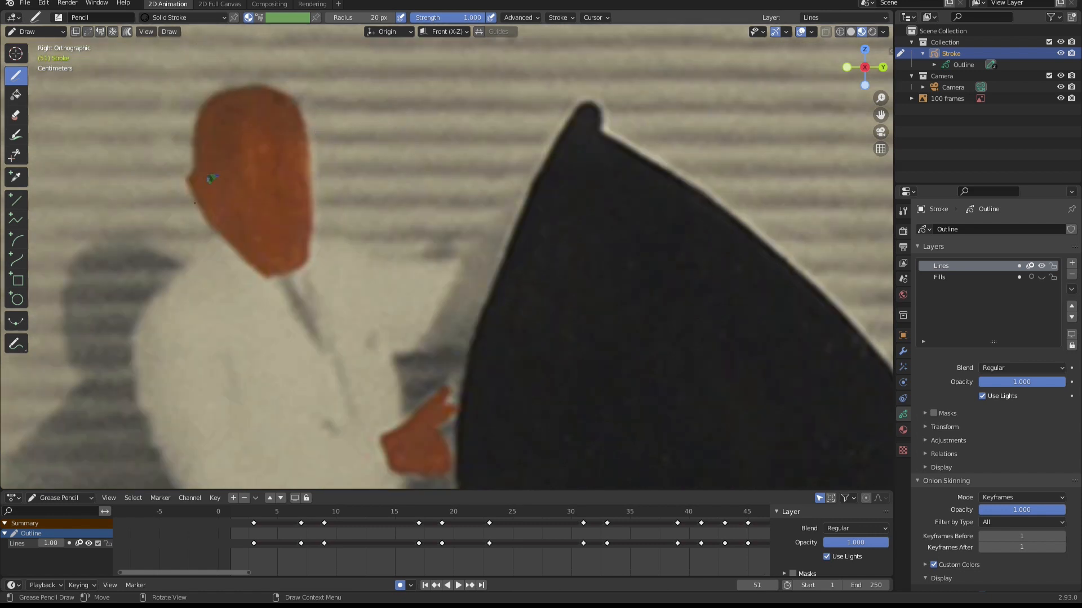
{"action": "left_click_drag", "start_coordinate": [320, 51], "coordinate": [286, 148]}
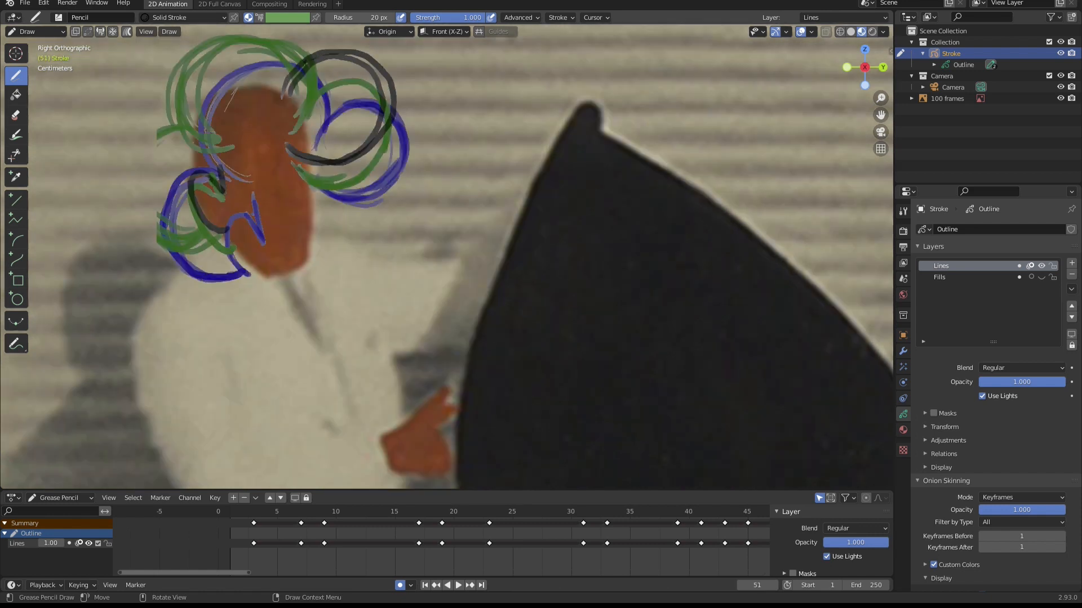
Play back the animation, widen the timeline range and return to frame 51.
{"action": "key", "text": "space"}
{"action": "left_click", "coordinate": [307, 117]}
{"action": "left_click_drag", "start_coordinate": [250, 573], "coordinate": [369, 573]}
{"action": "left_click_drag", "start_coordinate": [605, 512], "coordinate": [485, 510]}
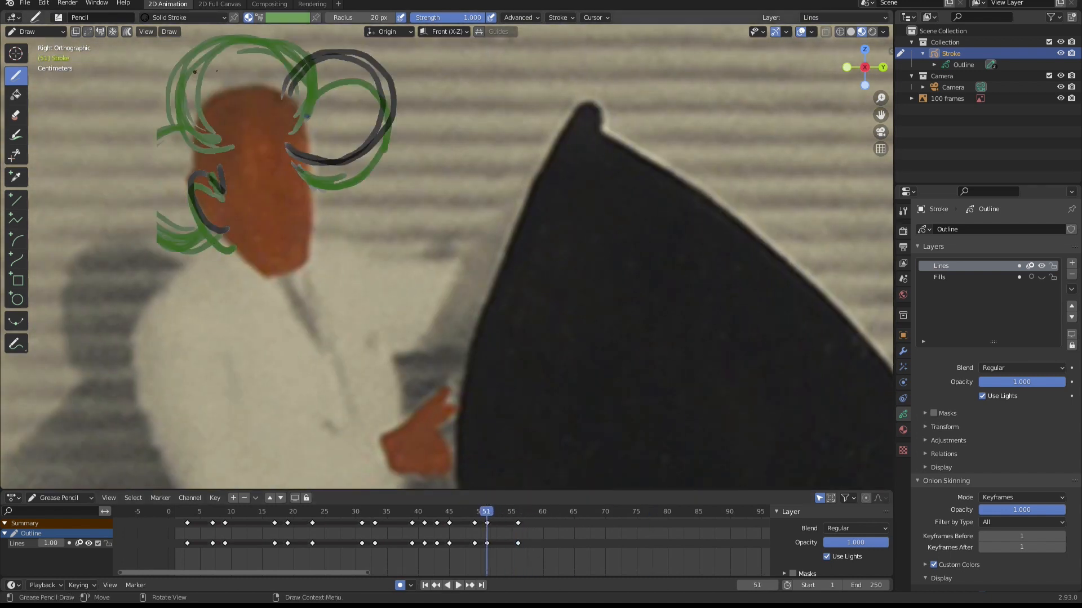
Draw the top and left hair loops on frame 51 to complete the hair outline.
{"action": "middle_click_drag", "start_coordinate": [328, 97], "coordinate": [454, 180], "text": "shift"}
{"action": "mouse_move", "coordinate": [428, 167]}
{"action": "left_mouse_down"}
{"action": "mouse_move", "coordinate": [298, 216]}
{"action": "mouse_move", "coordinate": [402, 116]}
{"action": "left_mouse_up"}
{"action": "left_click_drag", "start_coordinate": [335, 316], "coordinate": [298, 224]}
{"action": "left_click_drag", "start_coordinate": [263, 269], "coordinate": [350, 318]}
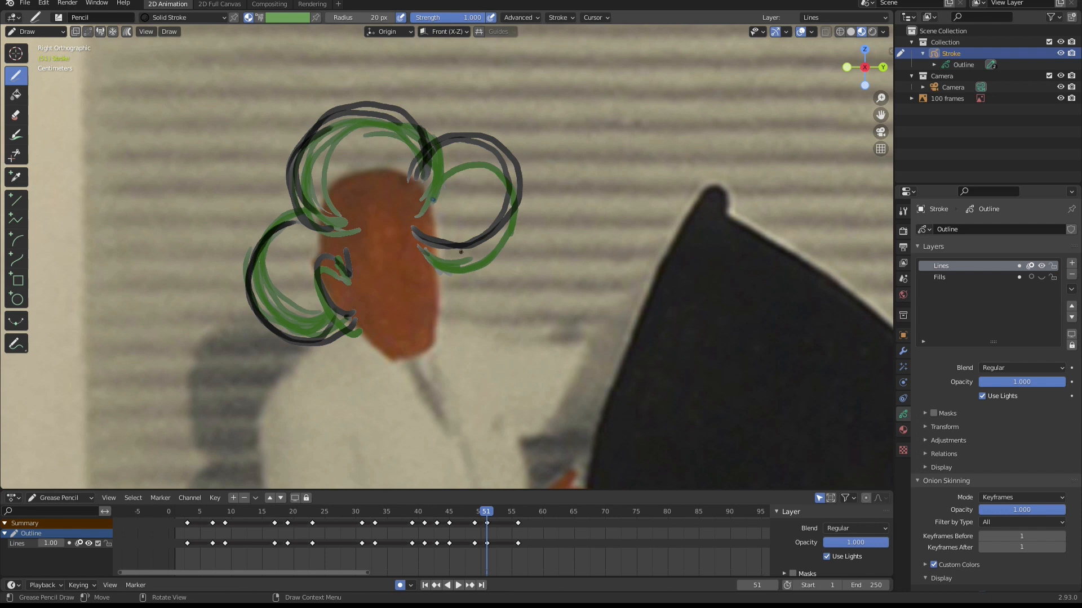
Draw the ear curl and the right, top and left hair loops around the head on frame 55.
{"action": "key", "text": "Right"}
{"action": "key", "text": "Right"}
{"action": "key", "text": "Right"}
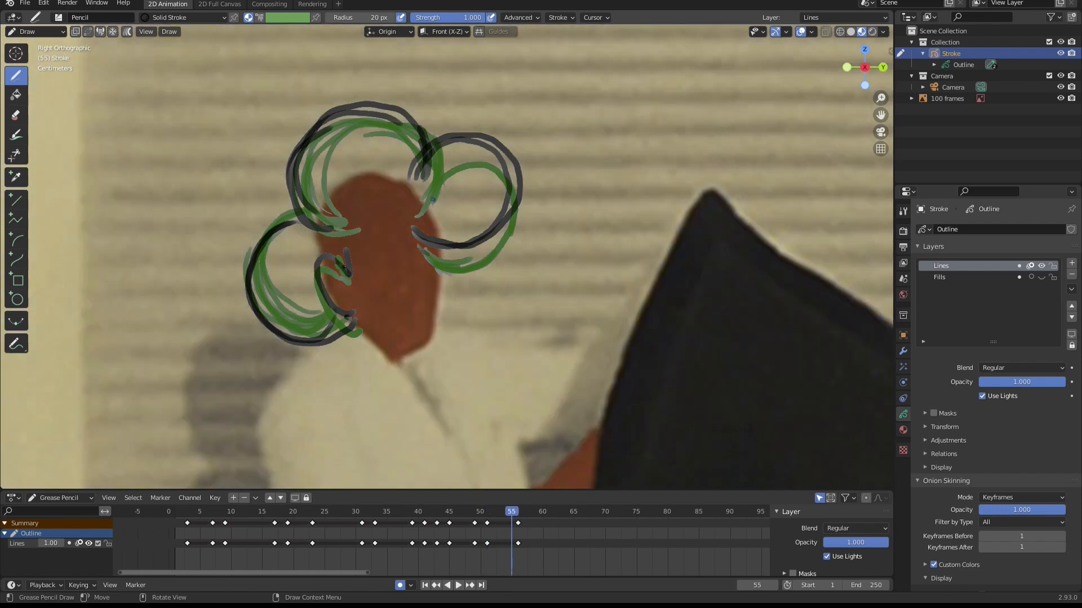
{"action": "left_click_drag", "start_coordinate": [334, 263], "coordinate": [351, 314]}
{"action": "left_click_drag", "start_coordinate": [347, 236], "coordinate": [332, 268]}
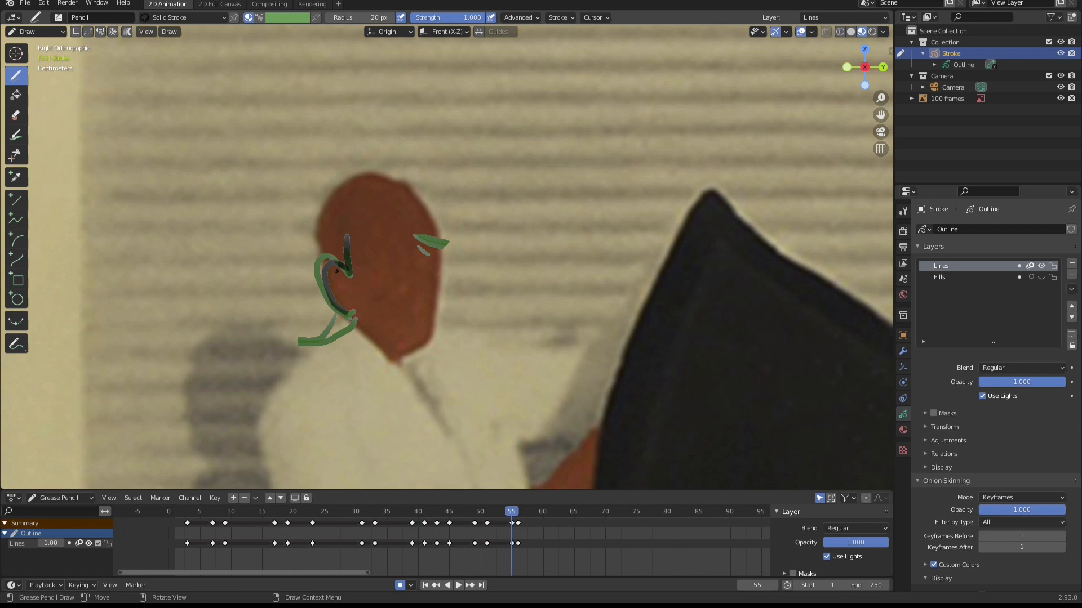
{"action": "mouse_move", "coordinate": [410, 229]}
{"action": "left_mouse_down"}
{"action": "mouse_move", "coordinate": [514, 205]}
{"action": "mouse_move", "coordinate": [451, 138]}
{"action": "left_mouse_up"}
{"action": "left_click_drag", "start_coordinate": [411, 181], "coordinate": [499, 227]}
{"action": "left_click_drag", "start_coordinate": [416, 160], "coordinate": [318, 231]}
{"action": "mouse_move", "coordinate": [305, 226]}
{"action": "left_mouse_down"}
{"action": "mouse_move", "coordinate": [253, 257]}
{"action": "mouse_move", "coordinate": [351, 316]}
{"action": "left_mouse_up"}
Delete the stray keyframe on frame 56 and return to frame 55.
{"action": "key", "text": "Right"}
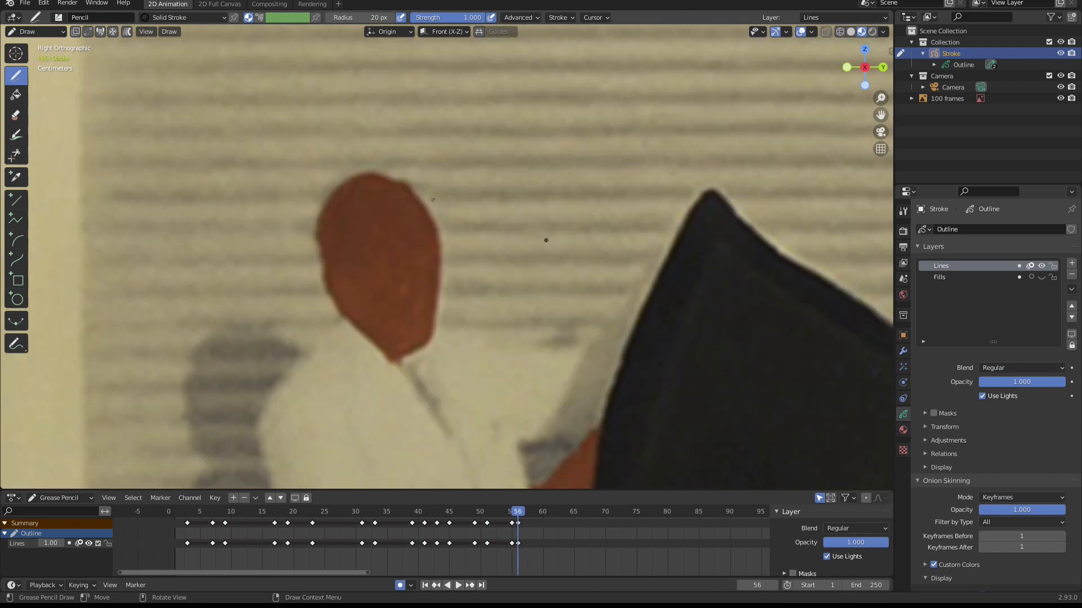
{"action": "key", "text": "Left"}
{"action": "left_click", "coordinate": [215, 498]}
{"action": "left_click", "coordinate": [256, 429]}
{"action": "left_click", "coordinate": [254, 433]}
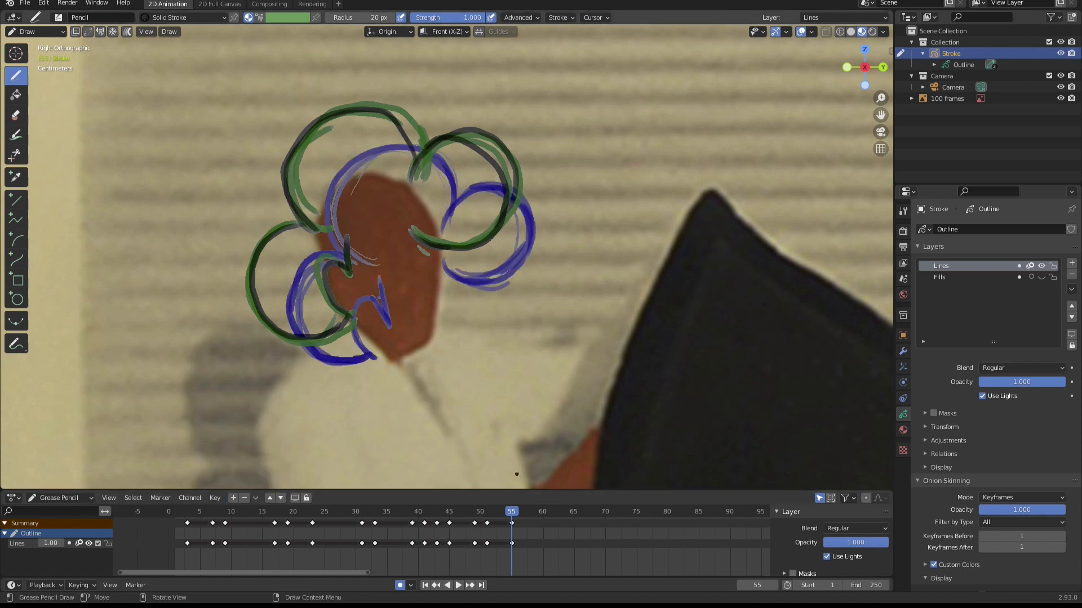
Draw the ear curl and the top, right and left hair loops on frame 59 with overlapping pencil strokes.
{"action": "key", "text": "Right"}
{"action": "key", "text": "Right"}
{"action": "key", "text": "Right"}
{"action": "key", "text": "Right"}
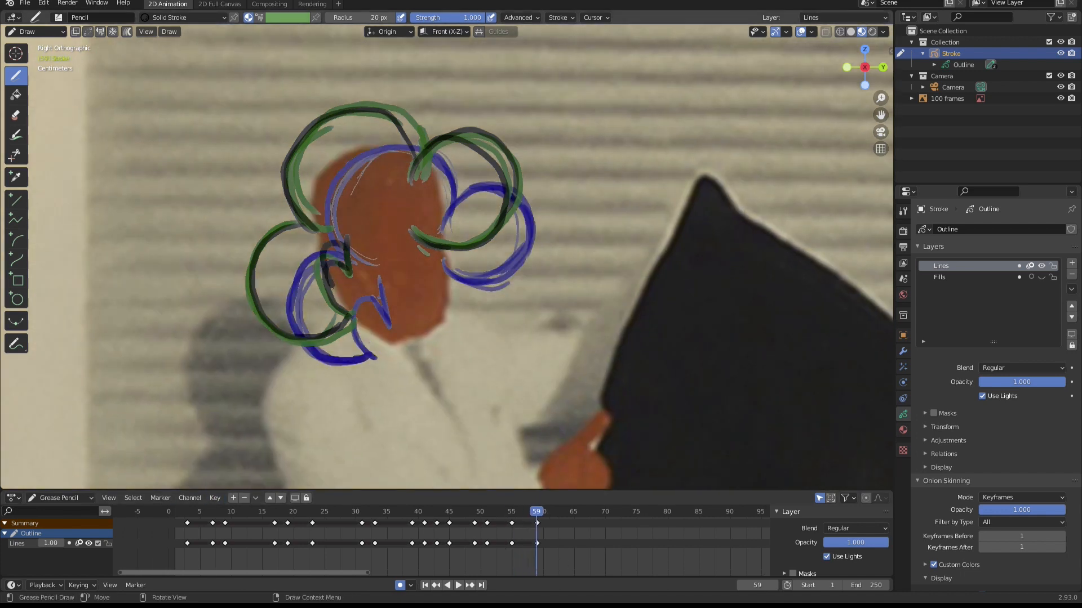
{"action": "left_click_drag", "start_coordinate": [332, 289], "coordinate": [356, 308]}
{"action": "mouse_move", "coordinate": [421, 217]}
{"action": "left_mouse_down"}
{"action": "mouse_move", "coordinate": [514, 189]}
{"action": "mouse_move", "coordinate": [414, 181]}
{"action": "mouse_move", "coordinate": [426, 215]}
{"action": "left_mouse_up"}
{"action": "mouse_move", "coordinate": [420, 149]}
{"action": "left_mouse_down"}
{"action": "mouse_move", "coordinate": [301, 181]}
{"action": "mouse_move", "coordinate": [327, 221]}
{"action": "left_mouse_up"}
{"action": "left_click_drag", "start_coordinate": [410, 116], "coordinate": [319, 219]}
{"action": "left_click_drag", "start_coordinate": [418, 225], "coordinate": [478, 231]}
{"action": "mouse_move", "coordinate": [324, 221]}
{"action": "left_mouse_down"}
{"action": "mouse_move", "coordinate": [348, 320]}
{"action": "mouse_move", "coordinate": [315, 332]}
{"action": "left_mouse_up"}
{"action": "mouse_move", "coordinate": [320, 227]}
{"action": "left_mouse_down"}
{"action": "mouse_move", "coordinate": [340, 323]}
{"action": "mouse_move", "coordinate": [344, 307]}
{"action": "left_mouse_up"}
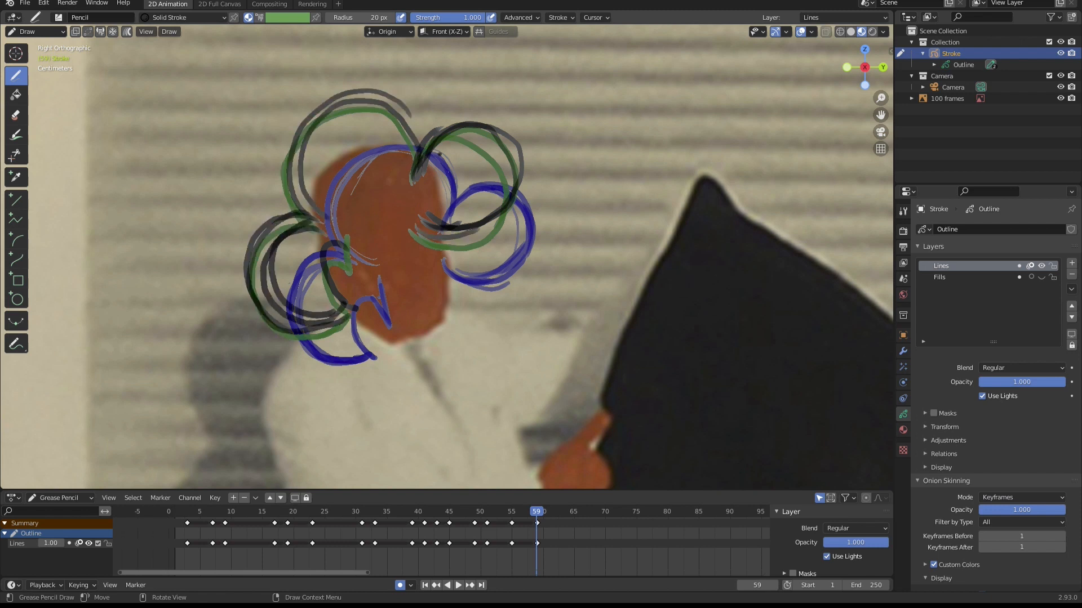
Play back the animation briefly, then draw the full hair outline with ear curl and three loops on frame 61.
{"action": "key", "text": "space"}
{"action": "key", "text": "space"}
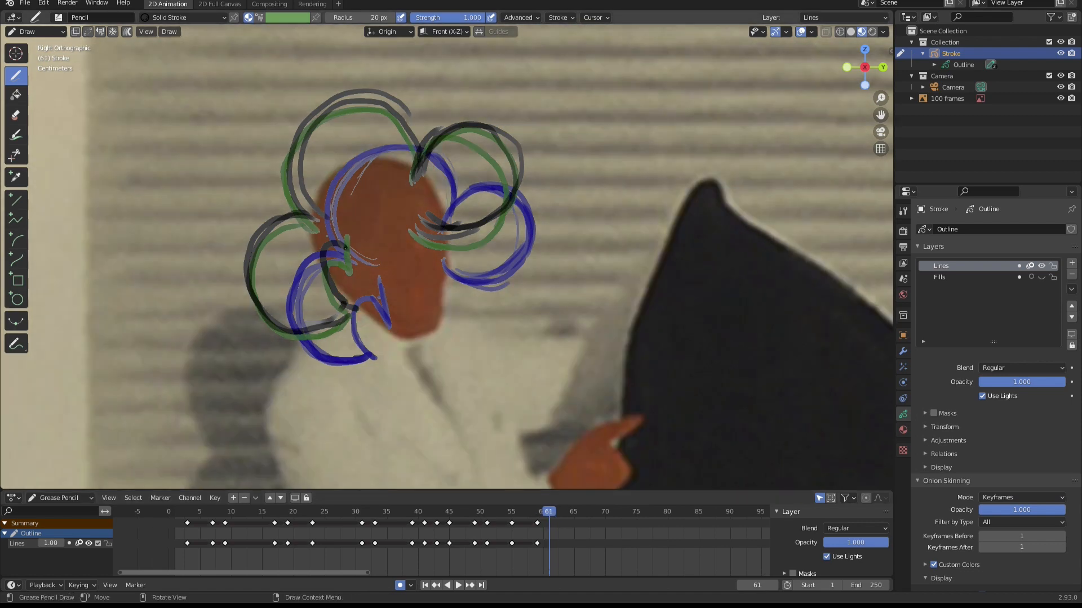
{"action": "left_click_drag", "start_coordinate": [355, 300], "coordinate": [307, 207]}
{"action": "left_click_drag", "start_coordinate": [328, 252], "coordinate": [356, 258]}
{"action": "left_click_drag", "start_coordinate": [509, 201], "coordinate": [417, 176]}
{"action": "mouse_move", "coordinate": [419, 151]}
{"action": "left_mouse_down"}
{"action": "mouse_move", "coordinate": [397, 111]}
{"action": "mouse_move", "coordinate": [326, 219]}
{"action": "left_mouse_up"}
Switch to the soft eraser and scrub back to frame 60 to compare the neighbouring hair outlines.
{"action": "key", "text": "Right"}
{"action": "key", "text": "Right"}
{"action": "mouse_move", "coordinate": [556, 514]}
{"action": "left_mouse_down"}
{"action": "mouse_move", "coordinate": [541, 518]}
{"action": "mouse_move", "coordinate": [549, 510]}
{"action": "left_mouse_up"}
{"action": "left_click", "coordinate": [16, 115]}
{"action": "left_click", "coordinate": [544, 516]}
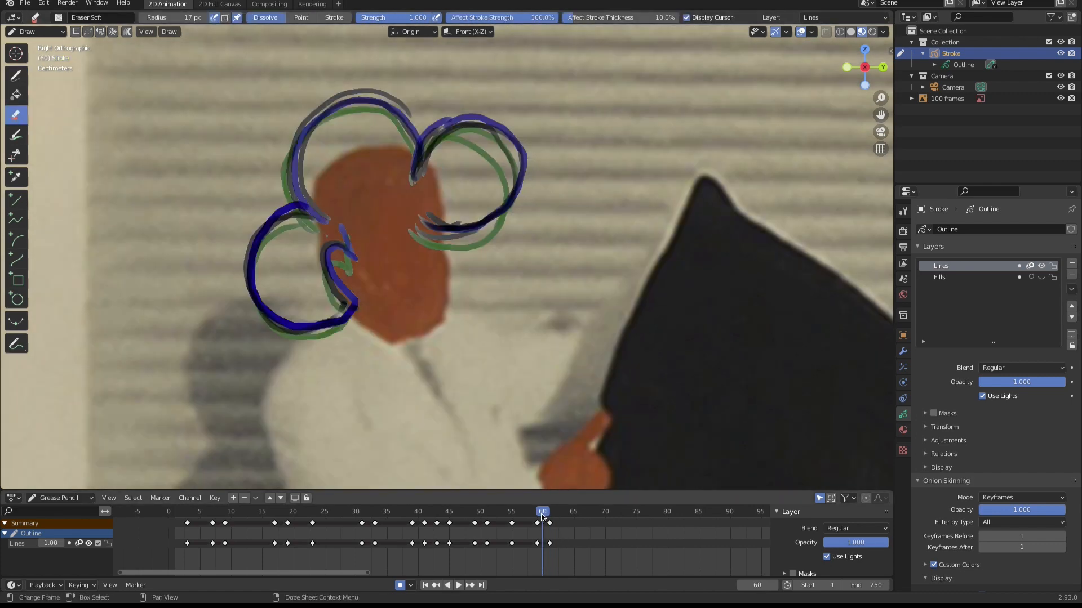
Return to the pencil and draw the ear curl and the right, top and left hair loops on frame 69.
{"action": "key", "text": "Right"}
{"action": "key", "text": "Right"}
{"action": "key", "text": "Right"}
{"action": "key", "text": "Right"}
{"action": "key", "text": "Right"}
{"action": "key", "text": "Right"}
{"action": "key", "text": "Right"}
{"action": "key", "text": "Right"}
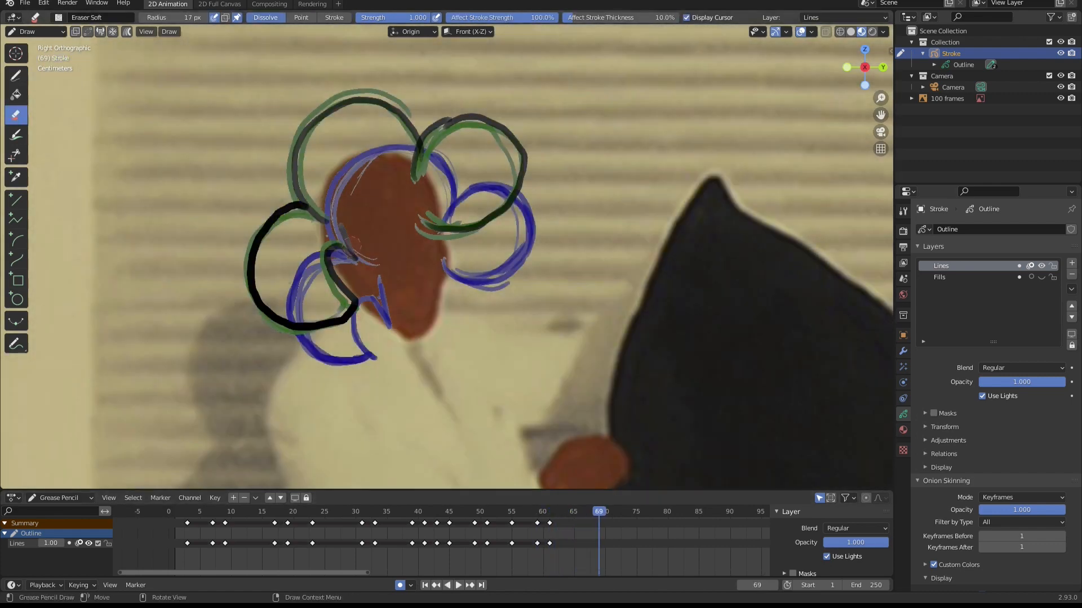
{"action": "key", "text": "d"}
{"action": "mouse_move", "coordinate": [358, 252]}
{"action": "left_mouse_down"}
{"action": "mouse_move", "coordinate": [353, 294]}
{"action": "mouse_move", "coordinate": [342, 221]}
{"action": "left_mouse_up"}
{"action": "mouse_move", "coordinate": [425, 217]}
{"action": "left_mouse_down"}
{"action": "mouse_move", "coordinate": [442, 224]}
{"action": "mouse_move", "coordinate": [436, 138]}
{"action": "left_mouse_up"}
{"action": "mouse_move", "coordinate": [415, 179]}
{"action": "left_mouse_down"}
{"action": "mouse_move", "coordinate": [417, 157]}
{"action": "mouse_move", "coordinate": [514, 186]}
{"action": "left_mouse_up"}
{"action": "mouse_move", "coordinate": [419, 136]}
{"action": "left_mouse_down"}
{"action": "mouse_move", "coordinate": [320, 206]}
{"action": "mouse_move", "coordinate": [351, 318]}
{"action": "left_mouse_up"}
{"action": "left_click_drag", "start_coordinate": [259, 268], "coordinate": [356, 300]}
Draw the ear curl and the left hair loop on frame 75.
{"action": "key", "text": "Right"}
{"action": "key", "text": "Right"}
{"action": "key", "text": "Right"}
{"action": "key", "text": "Right"}
{"action": "key", "text": "Right"}
{"action": "key", "text": "Right"}
{"action": "mouse_move", "coordinate": [348, 239]}
{"action": "left_mouse_down"}
{"action": "mouse_move", "coordinate": [336, 277]}
{"action": "mouse_move", "coordinate": [346, 287]}
{"action": "left_mouse_up"}
{"action": "left_click_drag", "start_coordinate": [350, 241], "coordinate": [342, 205]}
{"action": "mouse_move", "coordinate": [346, 288]}
{"action": "left_mouse_down"}
{"action": "mouse_move", "coordinate": [256, 200]}
{"action": "mouse_move", "coordinate": [309, 208]}
{"action": "left_mouse_up"}
{"action": "left_click_drag", "start_coordinate": [307, 204], "coordinate": [265, 322]}
Draw the top and right hair loops on frame 75 and reinforce the left loop.
{"action": "left_click_drag", "start_coordinate": [425, 141], "coordinate": [310, 204]}
{"action": "mouse_move", "coordinate": [307, 202]}
{"action": "left_mouse_down"}
{"action": "mouse_move", "coordinate": [324, 95]}
{"action": "mouse_move", "coordinate": [426, 144]}
{"action": "left_mouse_up"}
{"action": "mouse_move", "coordinate": [426, 140]}
{"action": "left_mouse_down"}
{"action": "mouse_move", "coordinate": [427, 219]}
{"action": "mouse_move", "coordinate": [430, 125]}
{"action": "mouse_move", "coordinate": [417, 182]}
{"action": "left_mouse_up"}
{"action": "left_click_drag", "start_coordinate": [304, 203], "coordinate": [319, 308]}
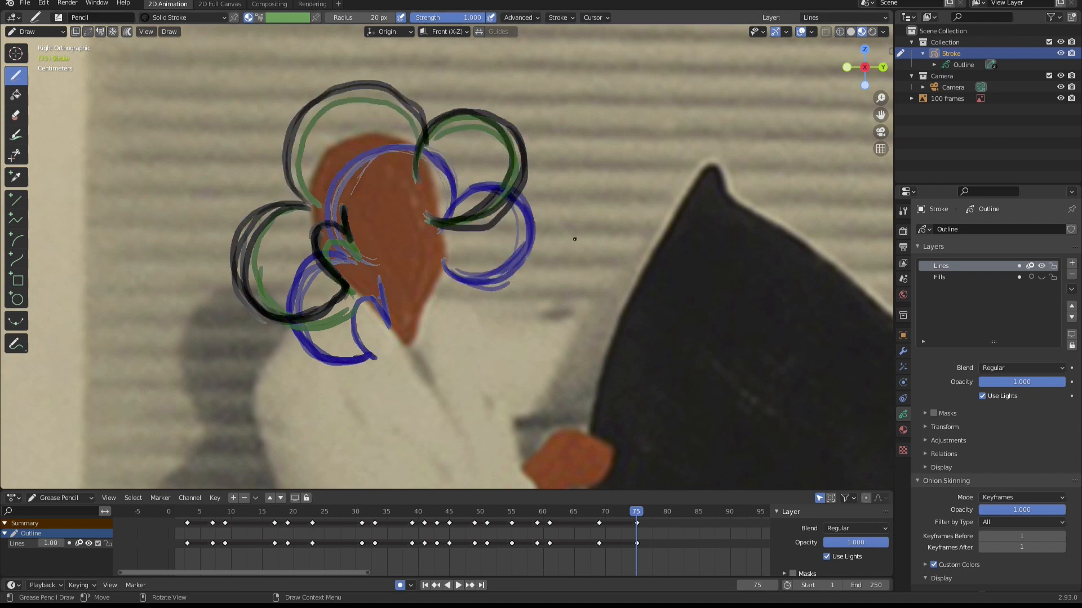
Draw the ear curl and the left hair loop on frame 79.
{"action": "key", "text": "Right"}
{"action": "key", "text": "Right"}
{"action": "key", "text": "Right"}
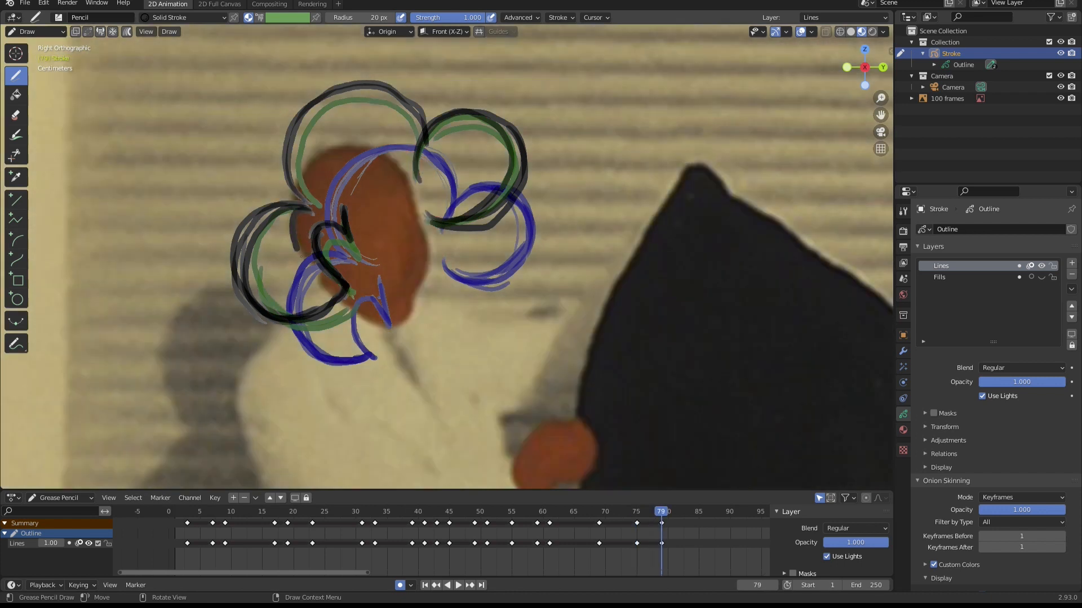
{"action": "left_click_drag", "start_coordinate": [301, 256], "coordinate": [318, 265]}
{"action": "left_click_drag", "start_coordinate": [321, 187], "coordinate": [327, 230]}
{"action": "left_click_drag", "start_coordinate": [318, 276], "coordinate": [290, 185]}
{"action": "left_click_drag", "start_coordinate": [270, 303], "coordinate": [290, 187]}
Draw the top and right hair loops on frame 79 to complete the hair outline.
{"action": "mouse_move", "coordinate": [308, 204]}
{"action": "left_mouse_down"}
{"action": "mouse_move", "coordinate": [338, 94]}
{"action": "mouse_move", "coordinate": [415, 116]}
{"action": "left_mouse_up"}
{"action": "mouse_move", "coordinate": [397, 141]}
{"action": "left_mouse_down"}
{"action": "mouse_move", "coordinate": [482, 146]}
{"action": "mouse_move", "coordinate": [405, 225]}
{"action": "left_mouse_up"}
{"action": "mouse_move", "coordinate": [403, 131]}
{"action": "left_mouse_down"}
{"action": "mouse_move", "coordinate": [390, 198]}
{"action": "mouse_move", "coordinate": [428, 225]}
{"action": "left_mouse_up"}
{"action": "mouse_move", "coordinate": [284, 181]}
{"action": "left_mouse_down"}
{"action": "mouse_move", "coordinate": [420, 115]}
{"action": "mouse_move", "coordinate": [437, 204]}
{"action": "left_mouse_up"}
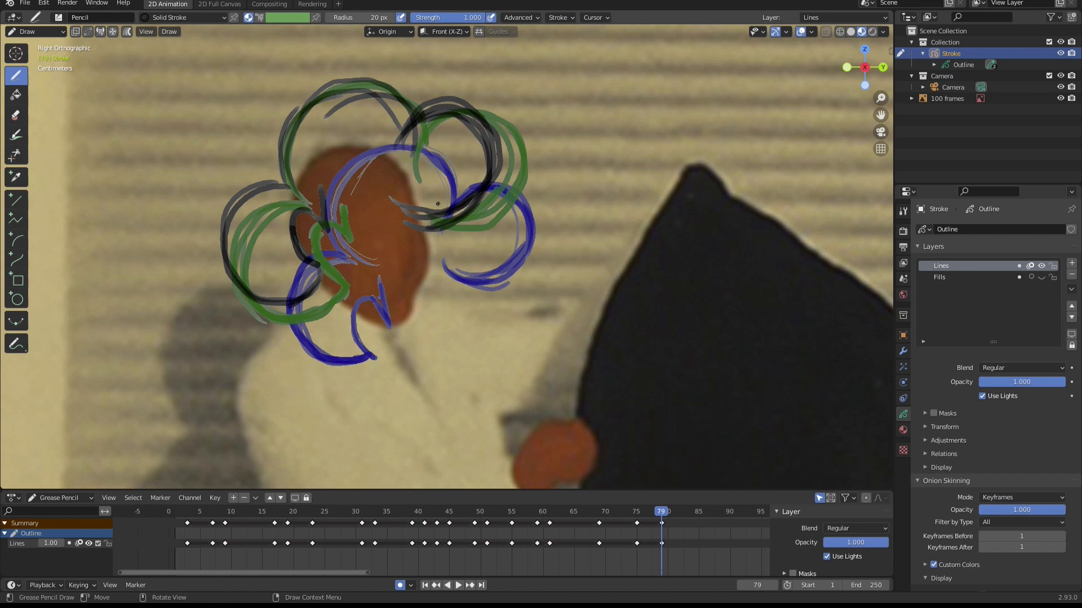
Draw the ear curl and the right hair loop on frame 81.
{"action": "key", "text": "Right"}
{"action": "key", "text": "Right"}
{"action": "left_click_drag", "start_coordinate": [327, 214], "coordinate": [317, 284]}
{"action": "left_click_drag", "start_coordinate": [323, 163], "coordinate": [327, 227]}
{"action": "left_click_drag", "start_coordinate": [399, 211], "coordinate": [451, 215]}
{"action": "left_click_drag", "start_coordinate": [389, 183], "coordinate": [396, 125]}
{"action": "left_click_drag", "start_coordinate": [458, 93], "coordinate": [383, 135]}
Draw the top and left hair loops on frame 81 and erase the excess stroke beneath the right loop.
{"action": "mouse_move", "coordinate": [284, 199]}
{"action": "left_mouse_down"}
{"action": "mouse_move", "coordinate": [268, 152]}
{"action": "mouse_move", "coordinate": [397, 126]}
{"action": "left_mouse_up"}
{"action": "mouse_move", "coordinate": [288, 186]}
{"action": "left_mouse_down"}
{"action": "mouse_move", "coordinate": [256, 297]}
{"action": "mouse_move", "coordinate": [323, 268]}
{"action": "left_mouse_up"}
{"action": "left_click_drag", "start_coordinate": [273, 297], "coordinate": [289, 180]}
{"action": "left_click_drag", "start_coordinate": [452, 217], "coordinate": [399, 213], "text": "ctrl"}
Draw the ear curl and the right, top and left hair loops on frame 83.
{"action": "key", "text": "Right"}
{"action": "key", "text": "Right"}
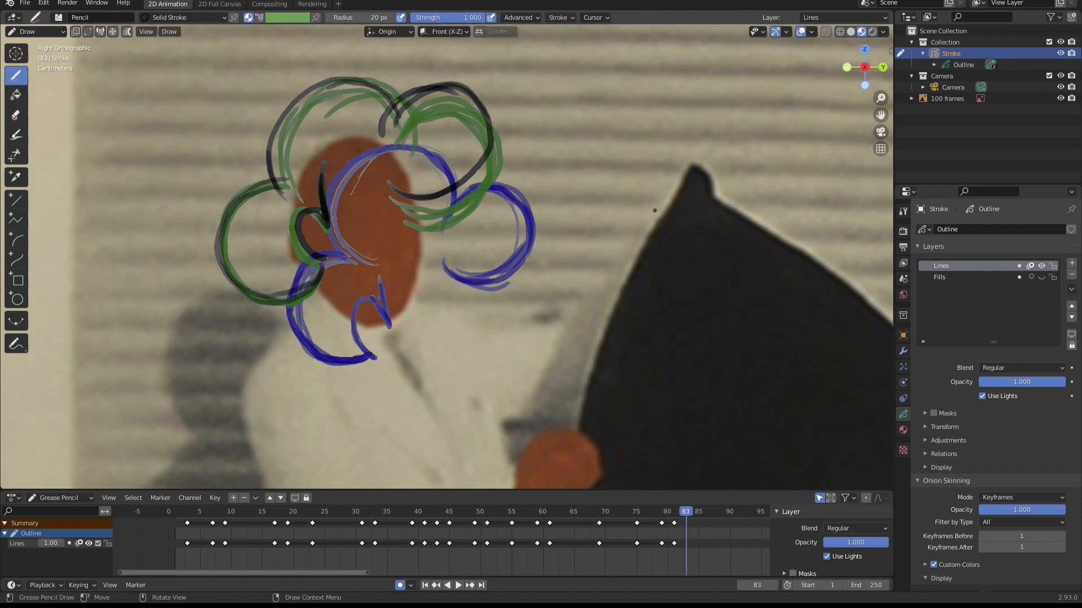
{"action": "left_click_drag", "start_coordinate": [329, 234], "coordinate": [317, 283]}
{"action": "left_click_drag", "start_coordinate": [326, 197], "coordinate": [329, 240]}
{"action": "left_click_drag", "start_coordinate": [392, 196], "coordinate": [460, 188]}
{"action": "left_click_drag", "start_coordinate": [376, 164], "coordinate": [459, 188]}
{"action": "mouse_move", "coordinate": [387, 133]}
{"action": "left_mouse_down"}
{"action": "mouse_move", "coordinate": [298, 106]}
{"action": "mouse_move", "coordinate": [305, 302]}
{"action": "left_mouse_up"}
{"action": "left_click_drag", "start_coordinate": [247, 199], "coordinate": [315, 287]}
{"action": "left_click_drag", "start_coordinate": [269, 184], "coordinate": [267, 307]}
Draw the ear curl and the hair loops around the head on frame 85.
{"action": "key", "text": "Right"}
{"action": "key", "text": "Right"}
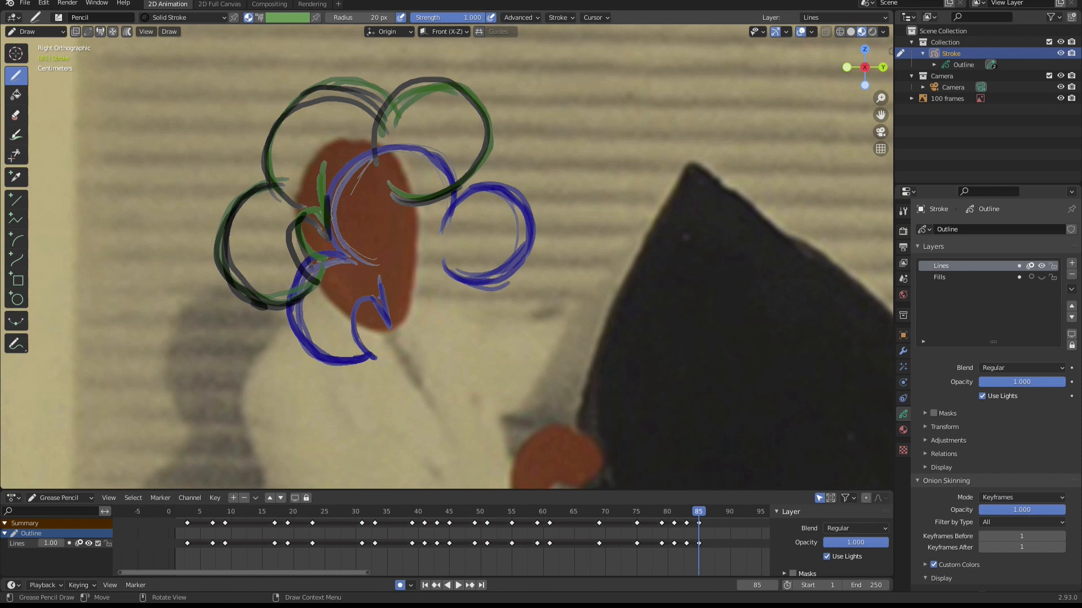
{"action": "left_click_drag", "start_coordinate": [298, 220], "coordinate": [315, 281]}
{"action": "left_click_drag", "start_coordinate": [327, 202], "coordinate": [329, 237]}
{"action": "mouse_move", "coordinate": [390, 119]}
{"action": "left_mouse_down"}
{"action": "mouse_move", "coordinate": [384, 191]}
{"action": "mouse_move", "coordinate": [449, 195]}
{"action": "mouse_move", "coordinate": [307, 198]}
{"action": "left_mouse_up"}
{"action": "left_click_drag", "start_coordinate": [276, 190], "coordinate": [313, 282]}
{"action": "left_click_drag", "start_coordinate": [269, 189], "coordinate": [241, 295]}
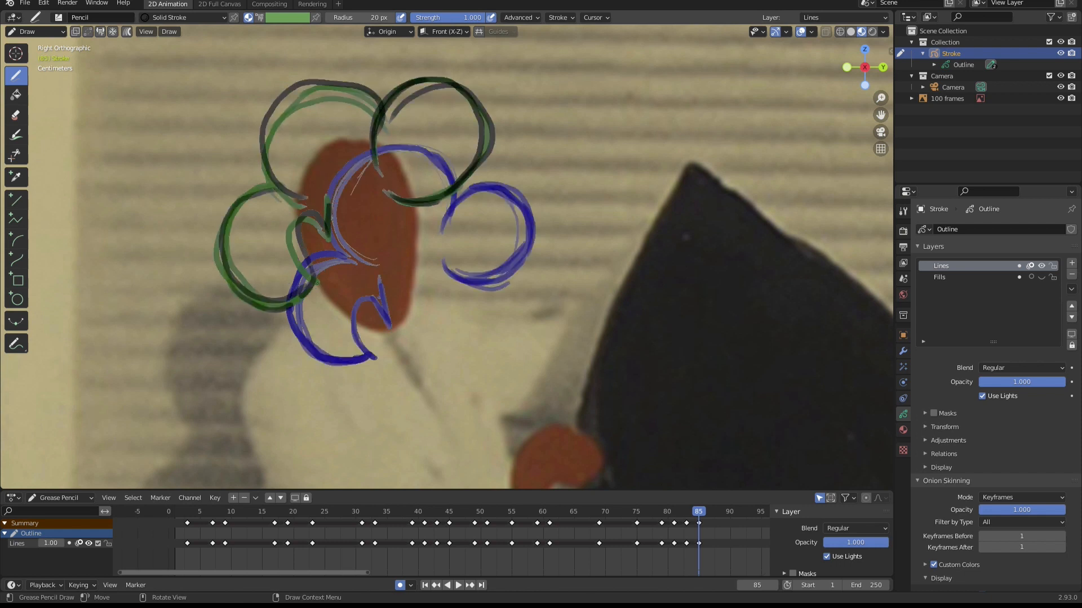
Draw the ear curl and the three hair loops on frame 87, then switch to the eraser and scrub back through the timeline.
{"action": "key", "text": "Right"}
{"action": "key", "text": "Right"}
{"action": "left_click_drag", "start_coordinate": [299, 220], "coordinate": [322, 272]}
{"action": "left_click_drag", "start_coordinate": [337, 192], "coordinate": [329, 233]}
{"action": "left_click_drag", "start_coordinate": [370, 111], "coordinate": [374, 173]}
{"action": "left_click_drag", "start_coordinate": [383, 101], "coordinate": [376, 179]}
{"action": "left_click_drag", "start_coordinate": [376, 135], "coordinate": [304, 195]}
{"action": "mouse_move", "coordinate": [270, 189]}
{"action": "left_mouse_down"}
{"action": "mouse_move", "coordinate": [293, 304]}
{"action": "mouse_move", "coordinate": [318, 299]}
{"action": "left_mouse_up"}
{"action": "key", "text": "e"}
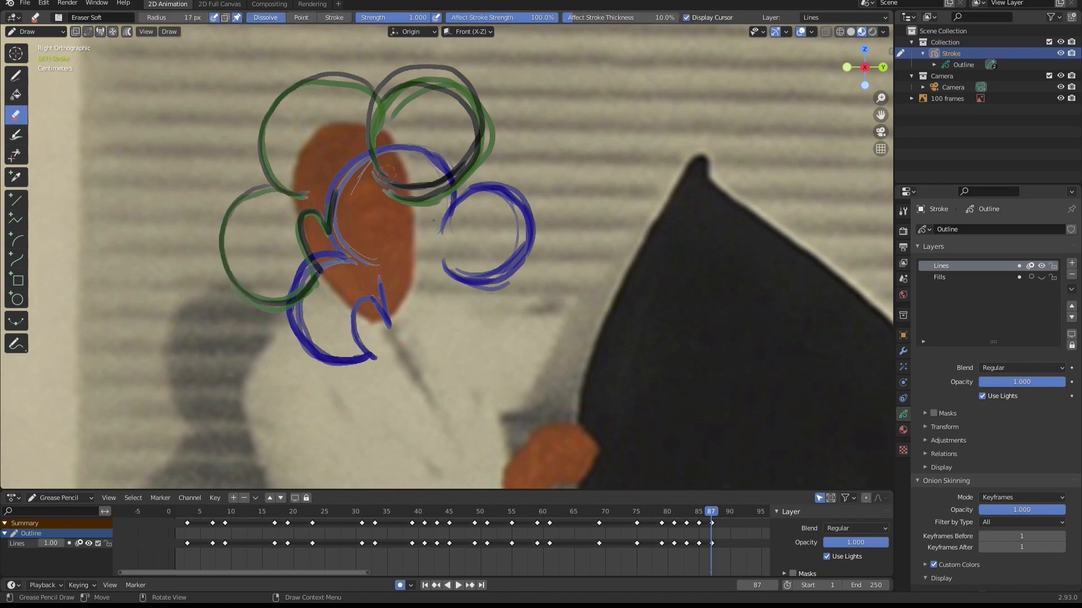
{"action": "left_click_drag", "start_coordinate": [614, 511], "coordinate": [369, 513]}
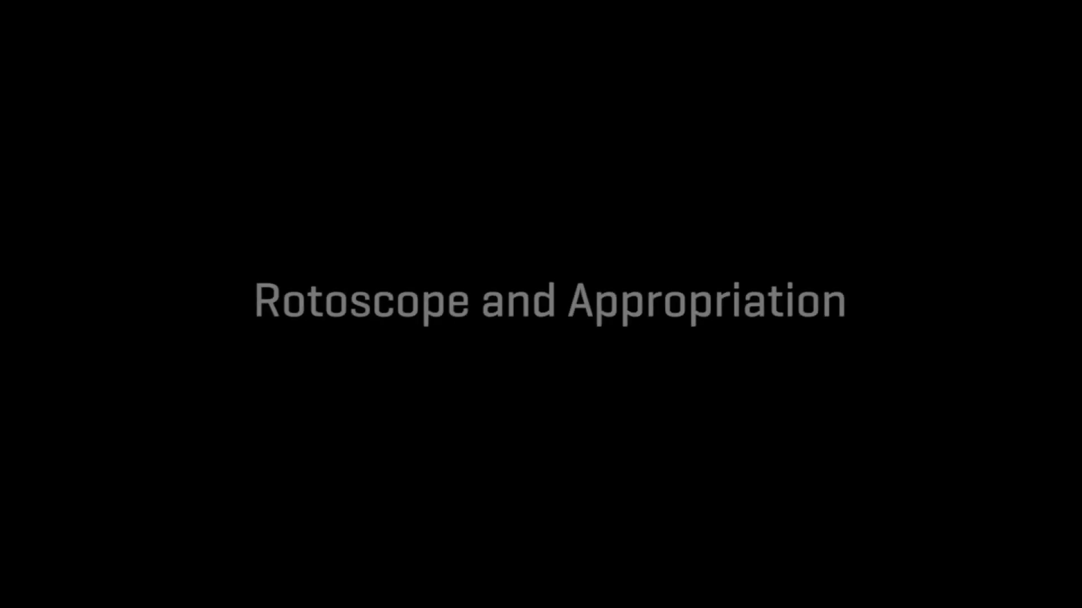